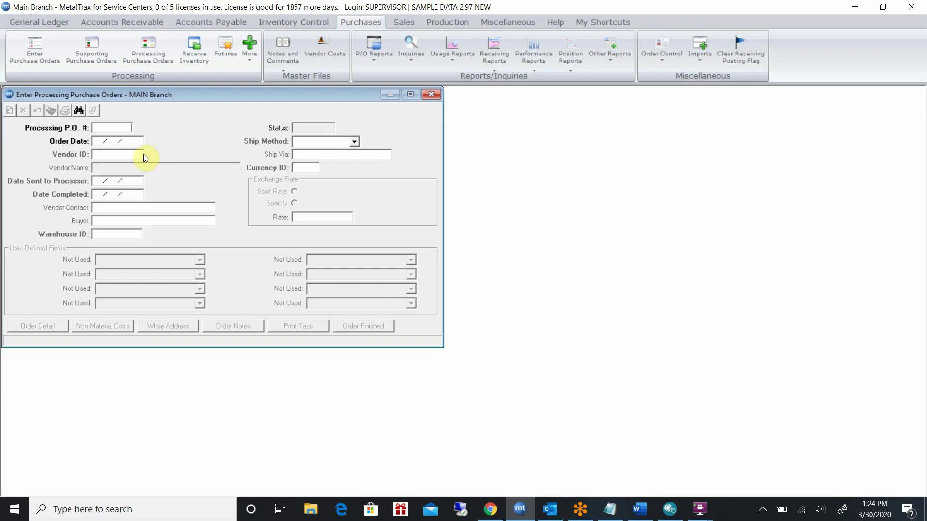
Start a new processing PO dated today with vendor Tillman Steel Processing
key(Return)
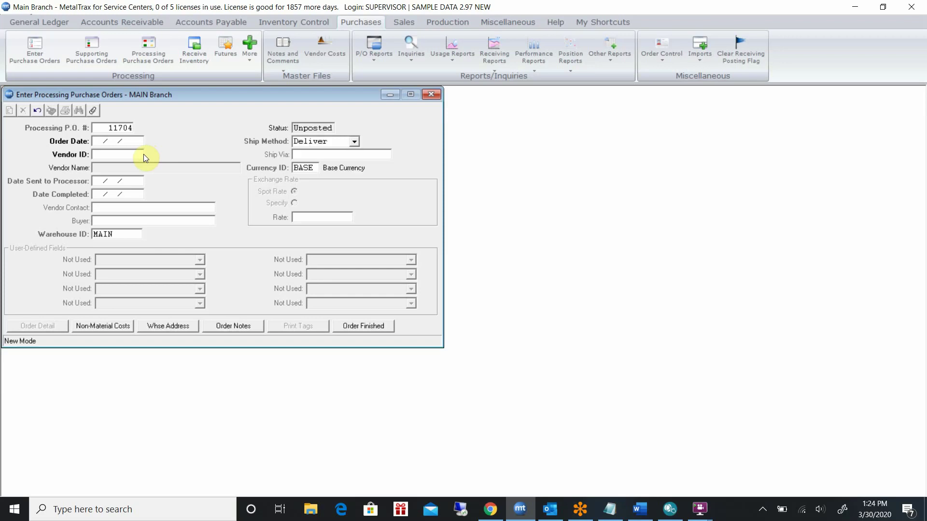
key(Return)
text(TILL)
key(Tab)
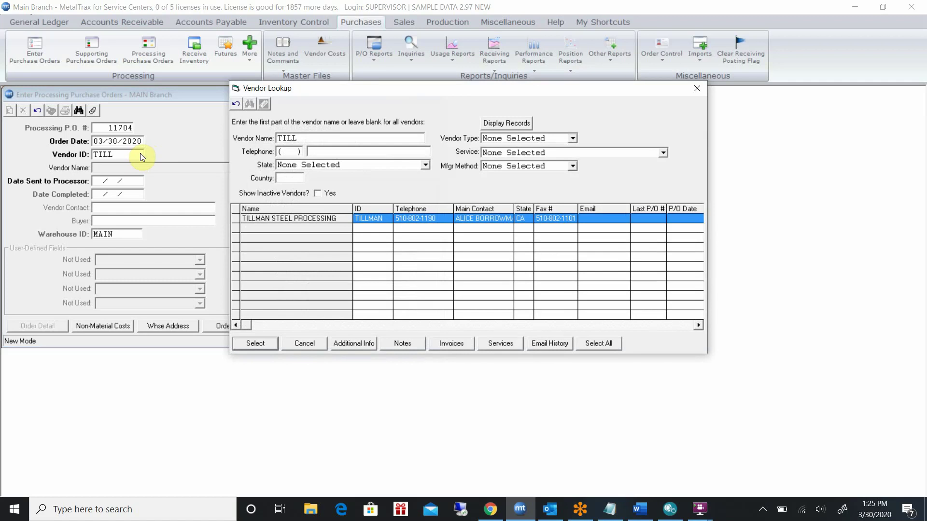
key(Return)
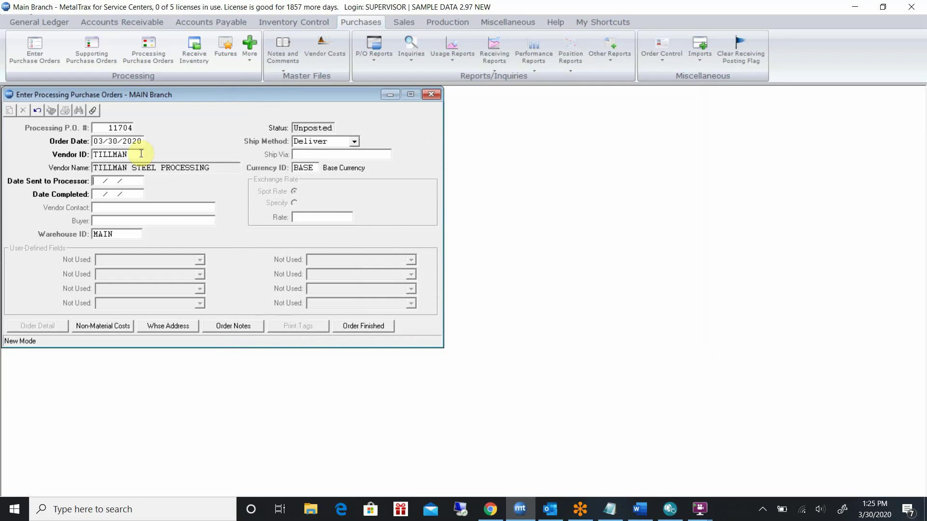
Enter sent date 03/31/2020, completed date 04/02/2020 and the vendor contact's name
text(03/31/2020)
key(Return)
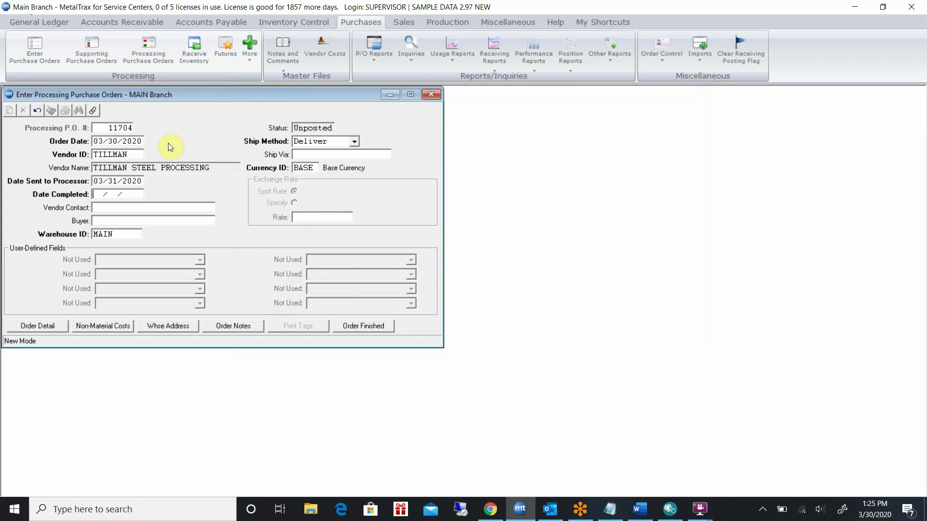
text(04/02/2020)
key(Return)
key(Return)
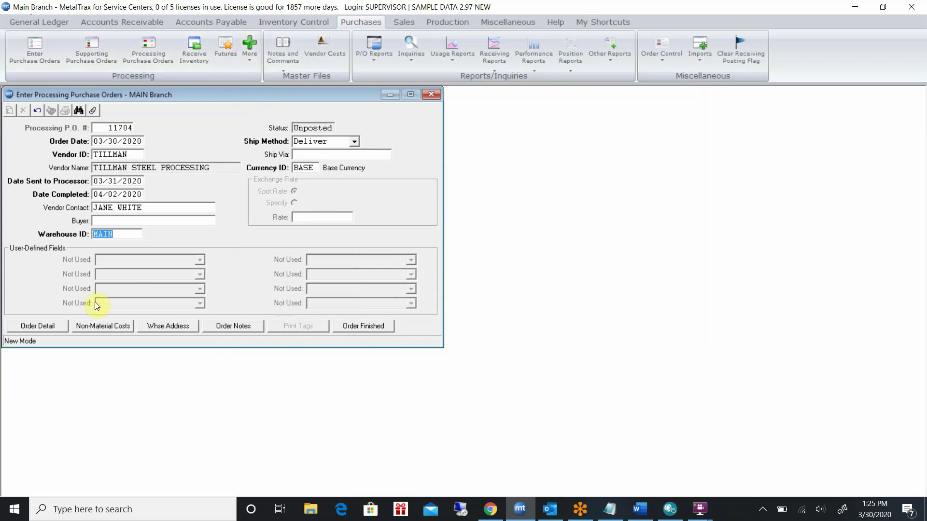
Add a Heat Treating non-material cost of 100 per LOT and save it
click(109, 326)
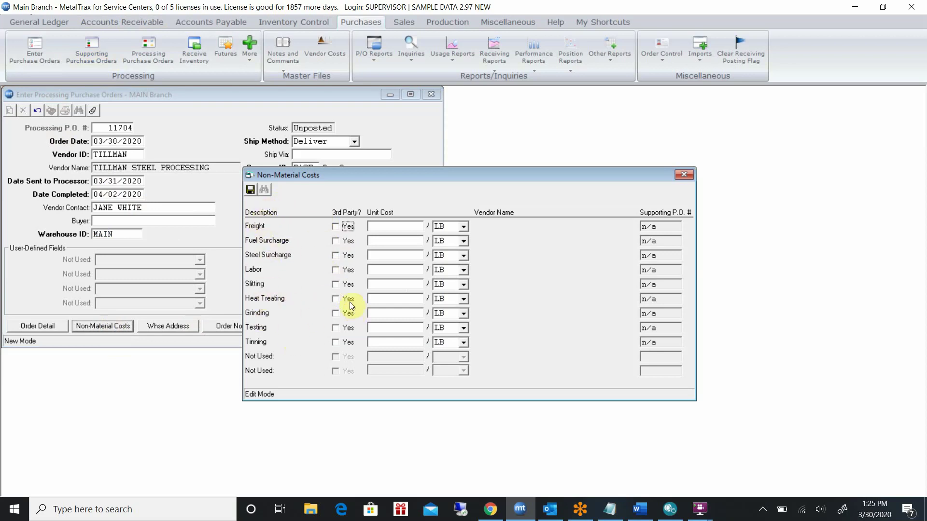
click(403, 300)
text(100)
key(Tab)
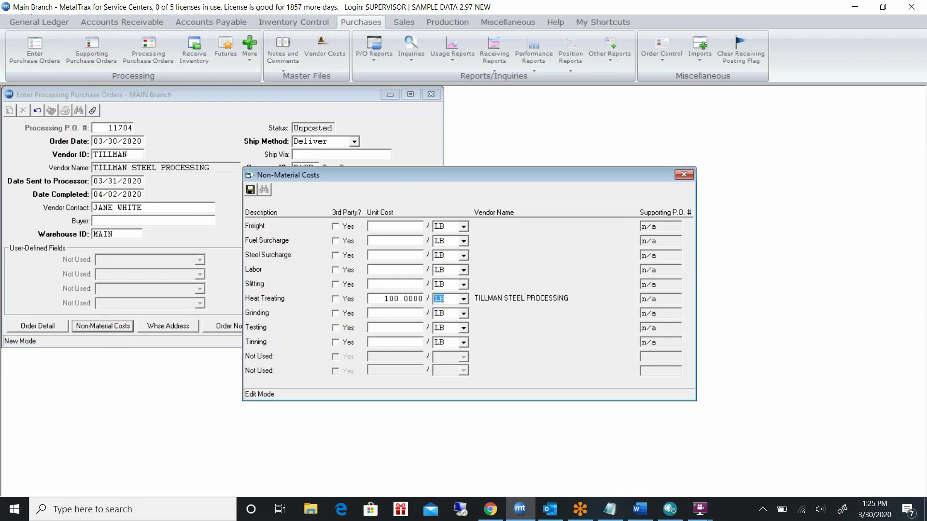
text(LOT)
key(Tab)
click(463, 299)
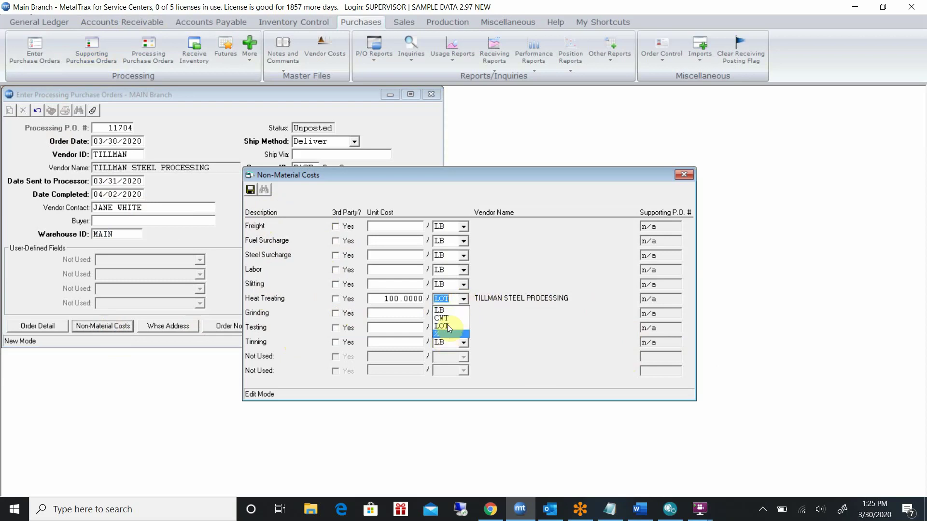
click(456, 300)
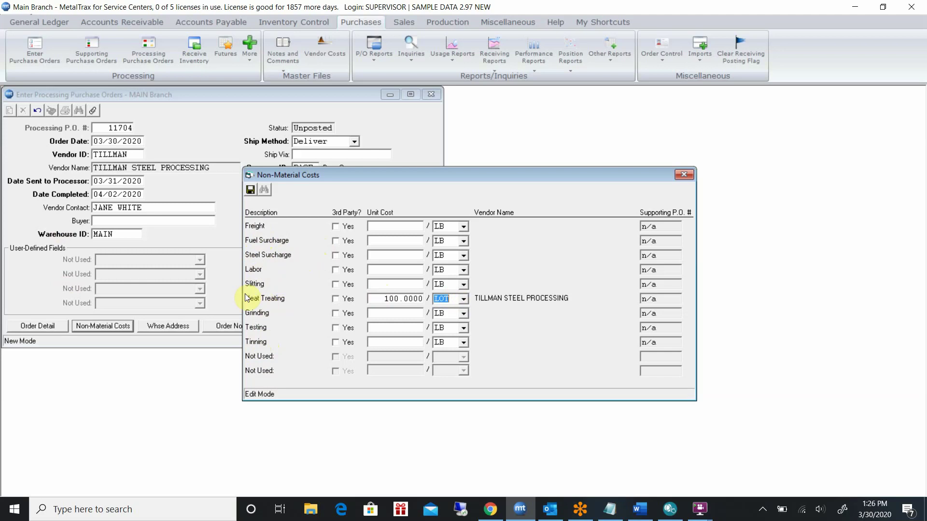
click(249, 190)
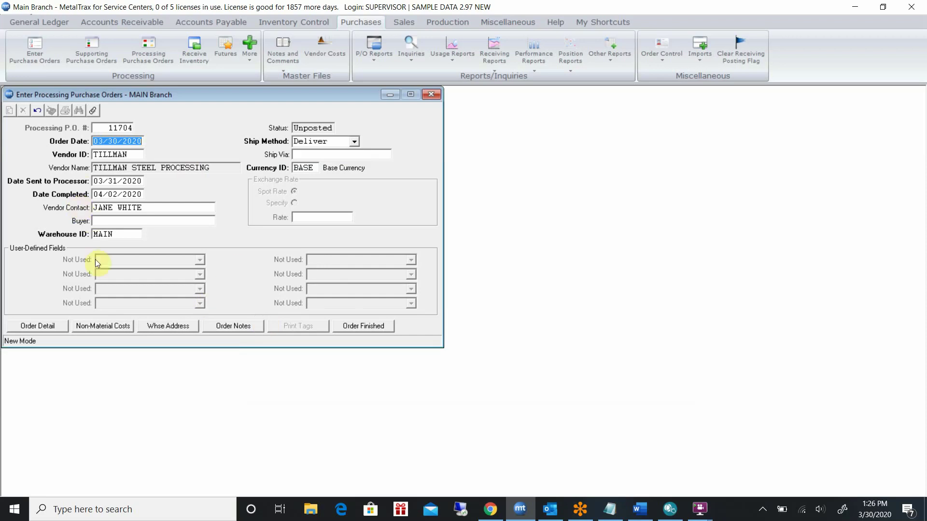
Put item 17-4PL.2500THK, the .2500" thick 17-4 plate, on detail line 1
click(46, 323)
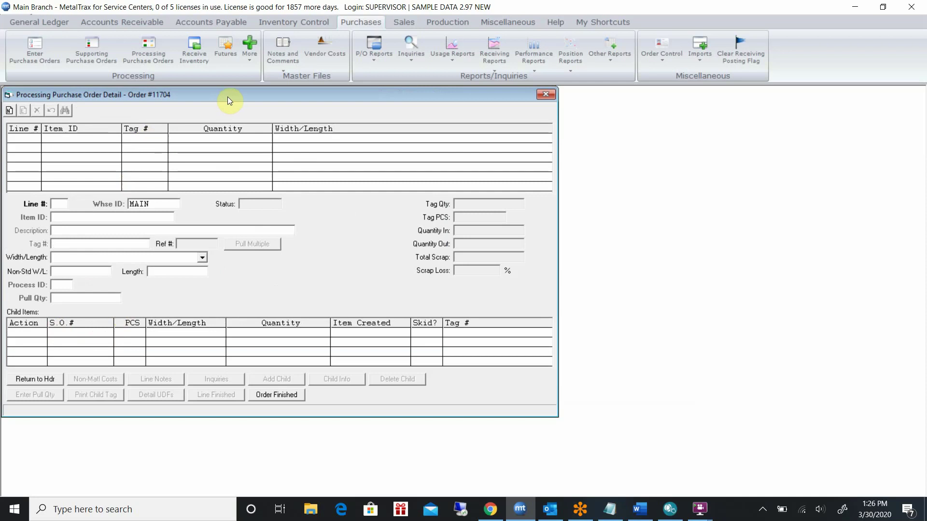
drag(228, 96, 282, 121)
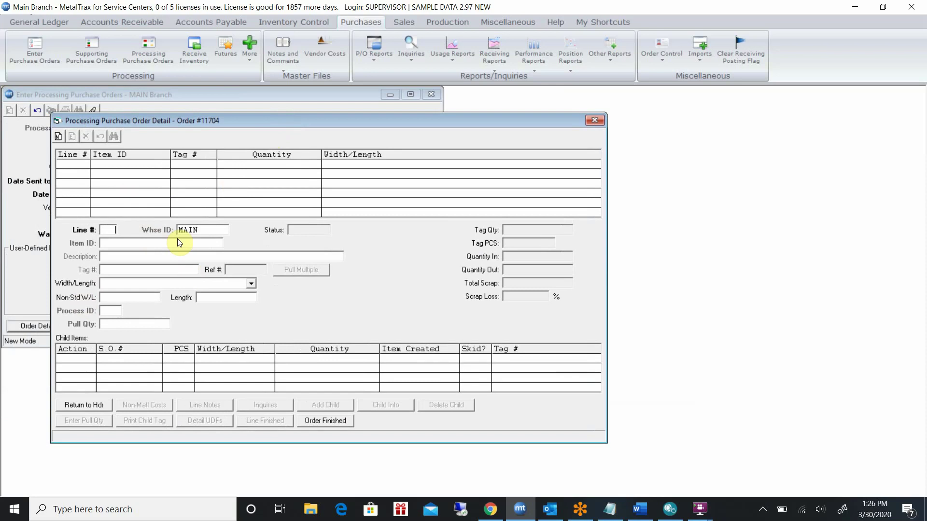
key(Tab)
key(Tab)
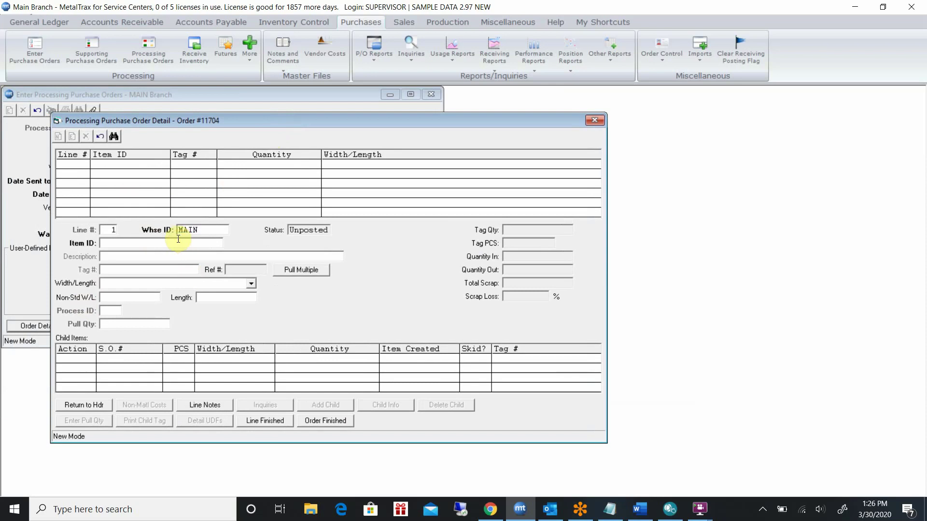
text(17)
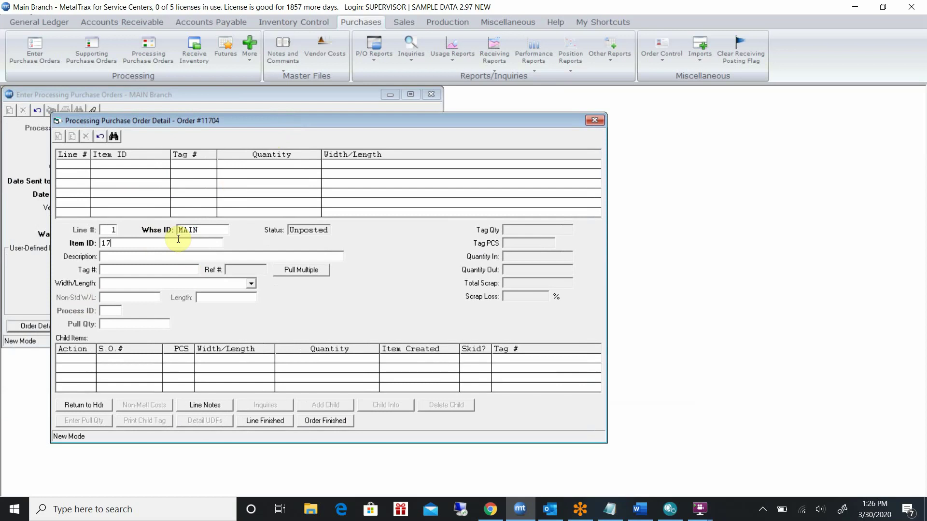
text(-4PL)
key(Tab)
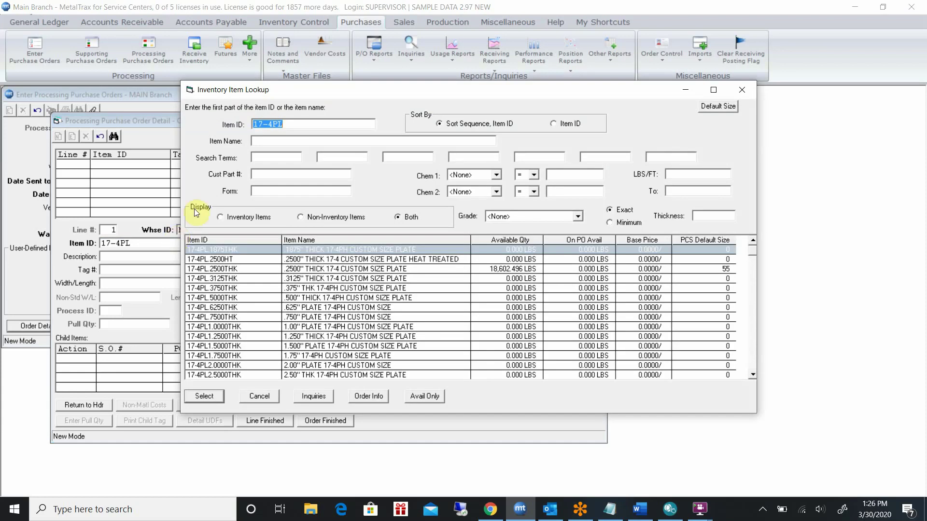
click(236, 268)
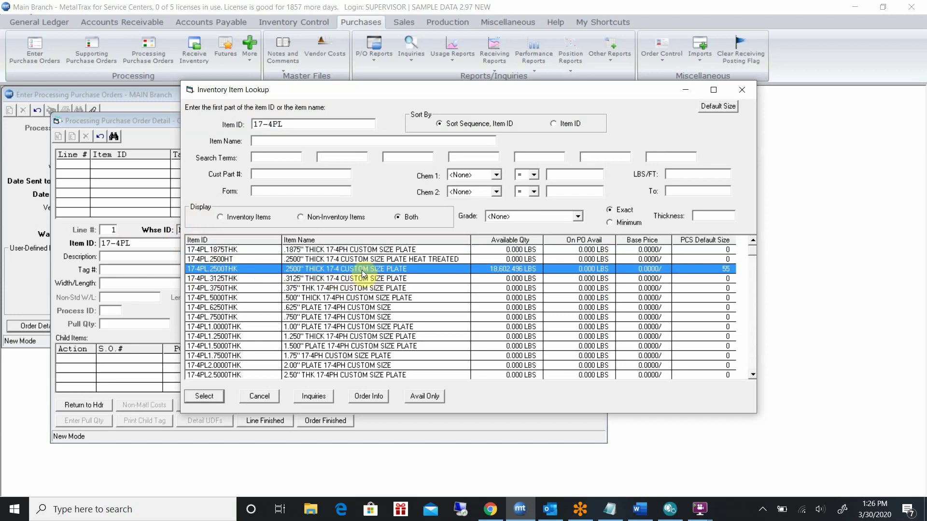
double_click(363, 272)
click(166, 272)
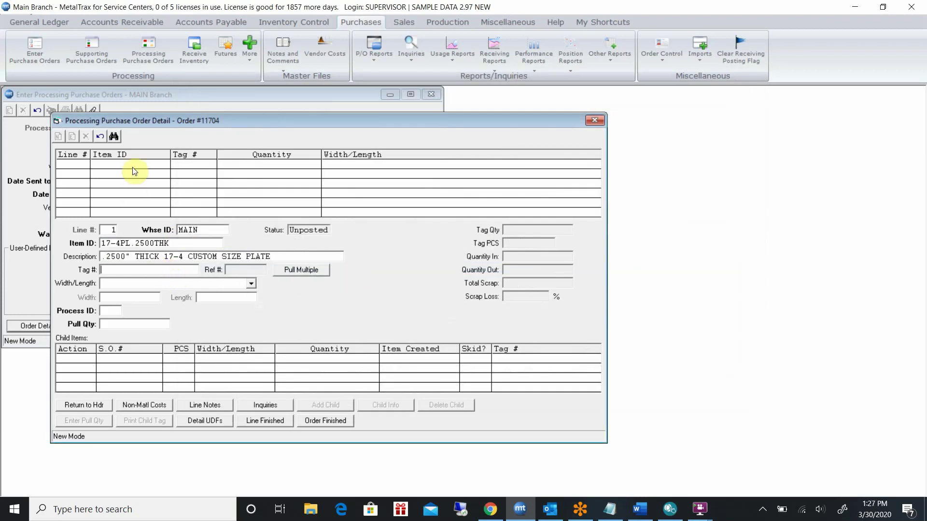
Draw line 1 from parent tag 50899 (48" X 96", 6,088.090 LBS, 18 pieces)
click(114, 136)
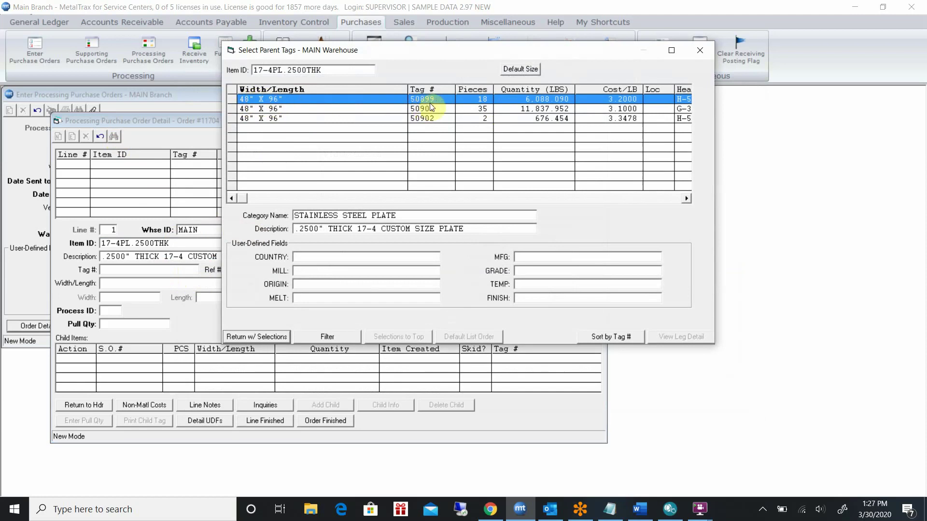
click(372, 102)
click(247, 335)
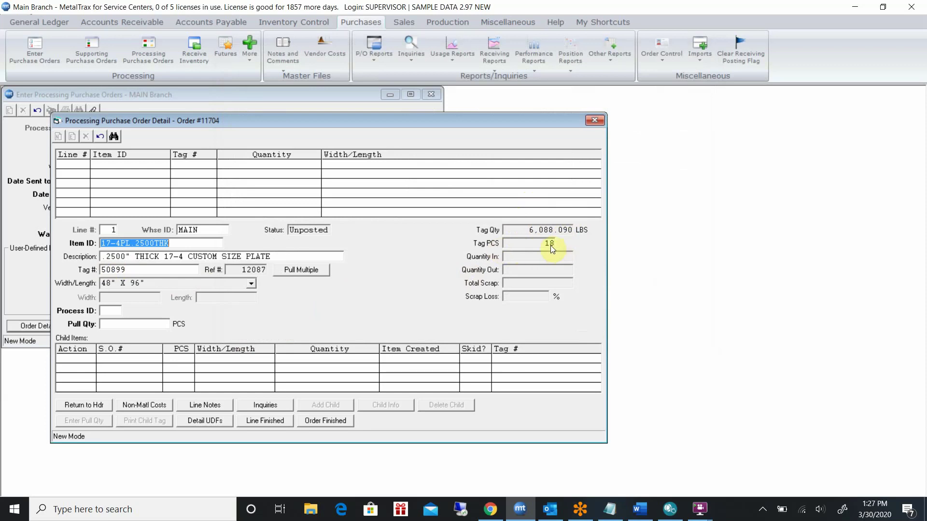
click(113, 313)
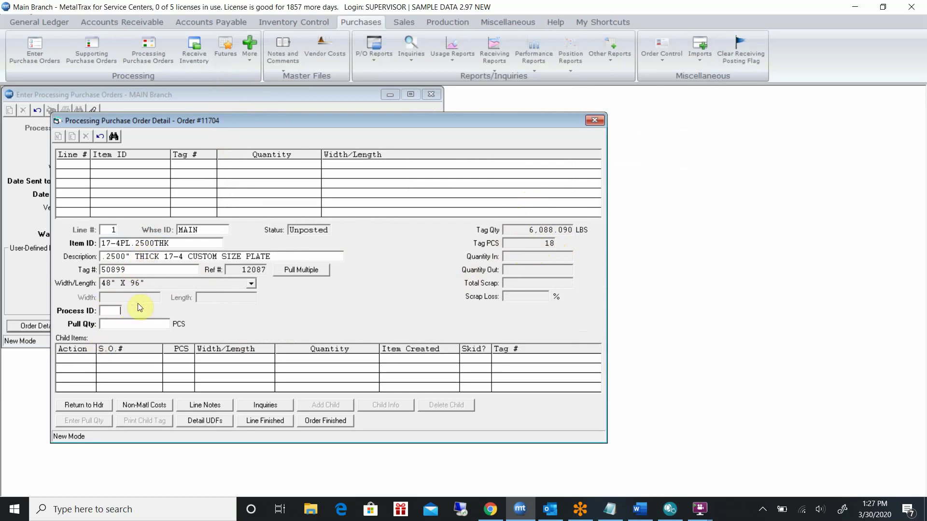
Assign process 9 Stck/Heat Treat to line 1 with a pull quantity of 2 pieces
click(114, 137)
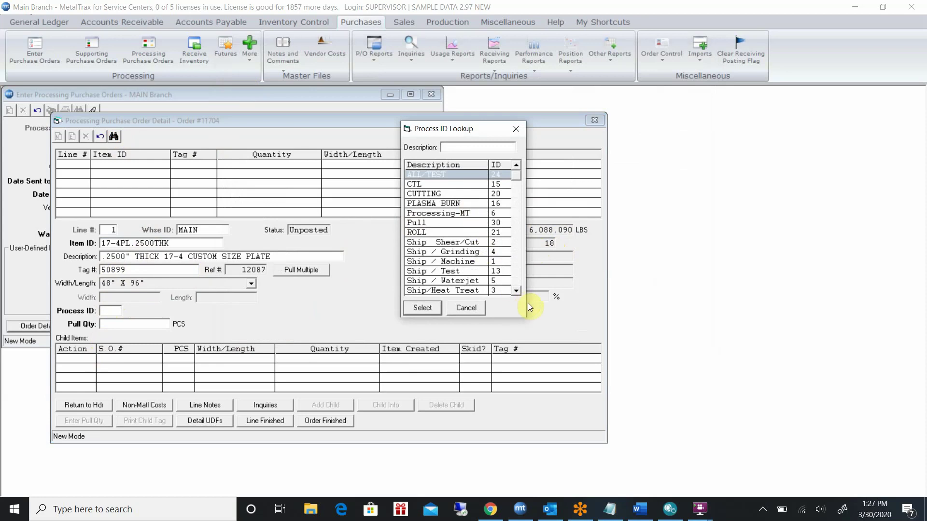
scroll(517, 290, down, 2)
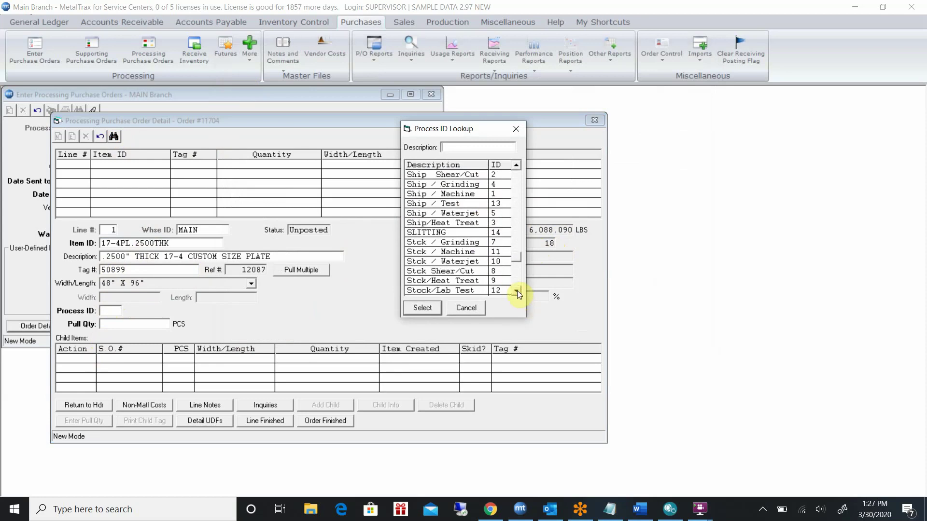
click(517, 290)
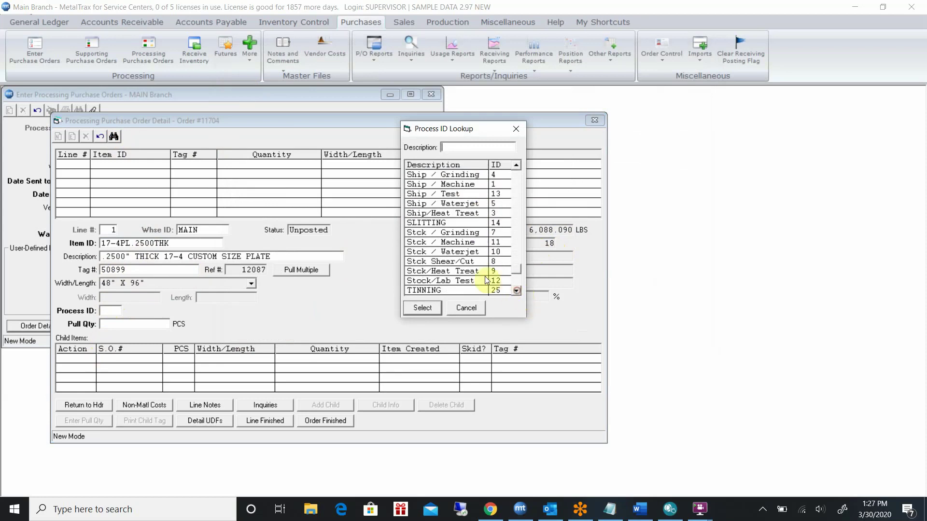
click(436, 272)
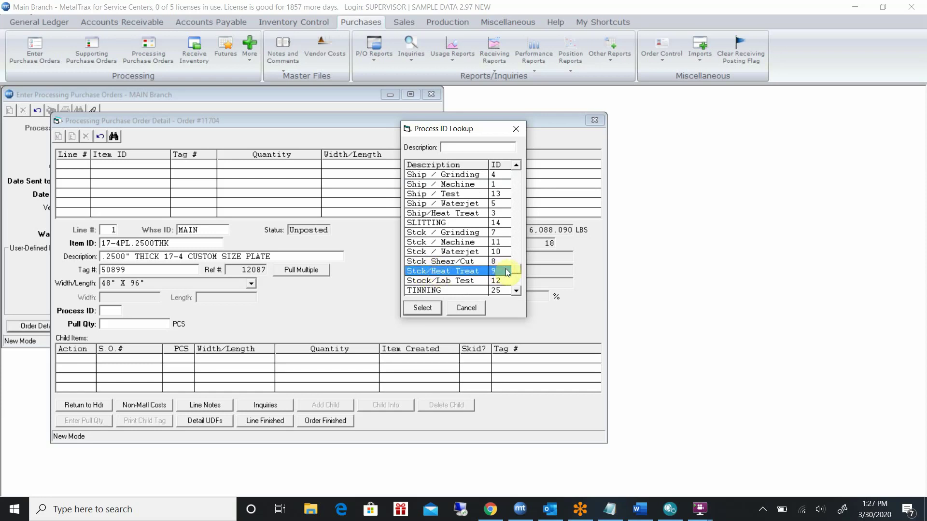
click(423, 307)
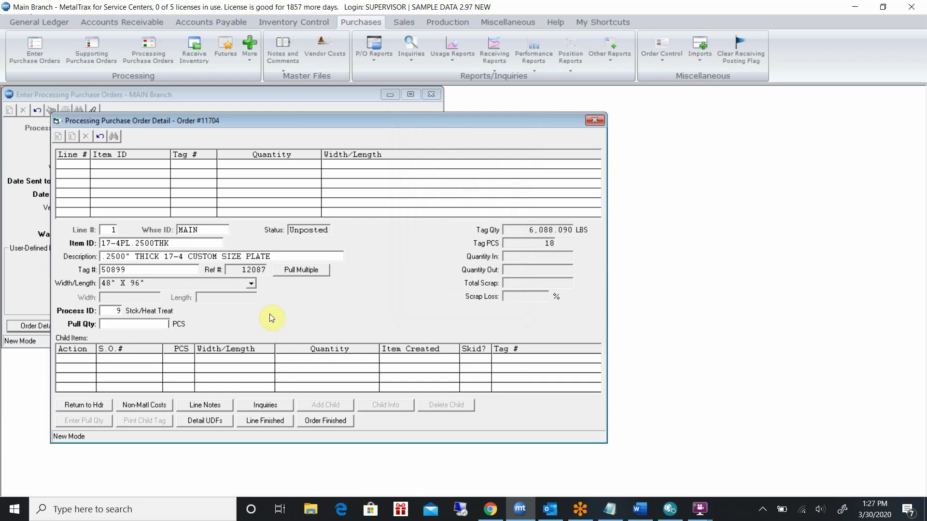
click(117, 322)
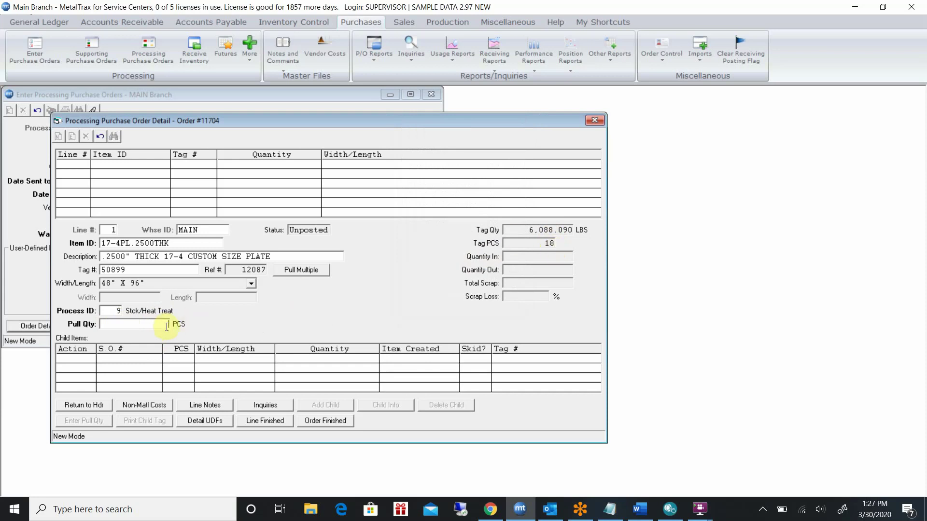
text(2)
key(Return)
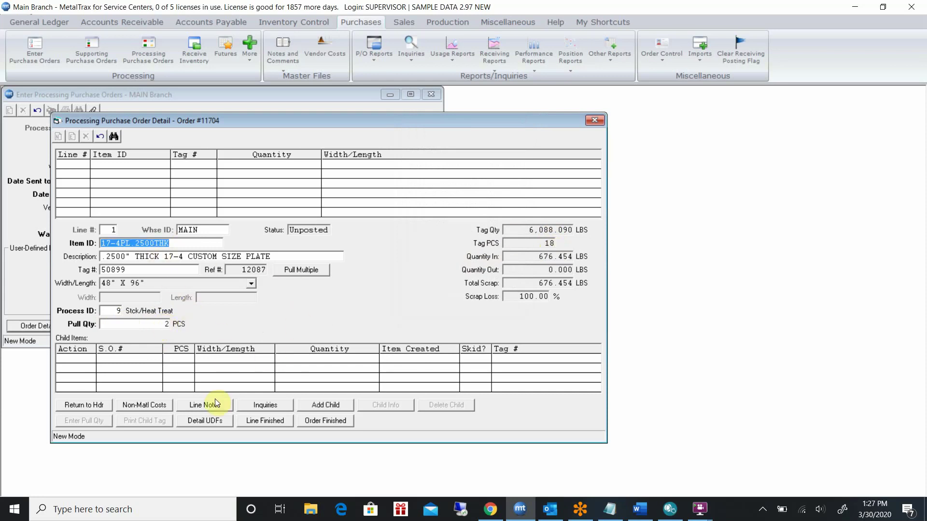
Save the line note 'TAKE 2 PIECES AND HEAT TREAT AND RETURN ONCE COMPLETED'
click(216, 406)
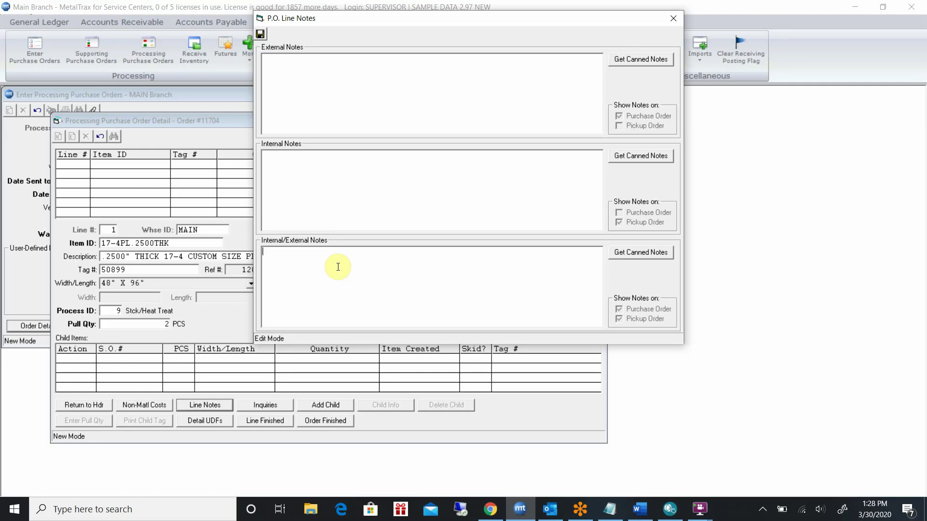
text(TAKE )
text(PIE)
key(BackSpace)
key(BackSpace)
key(BackSpace)
text(2 PIECES AND HEAT )
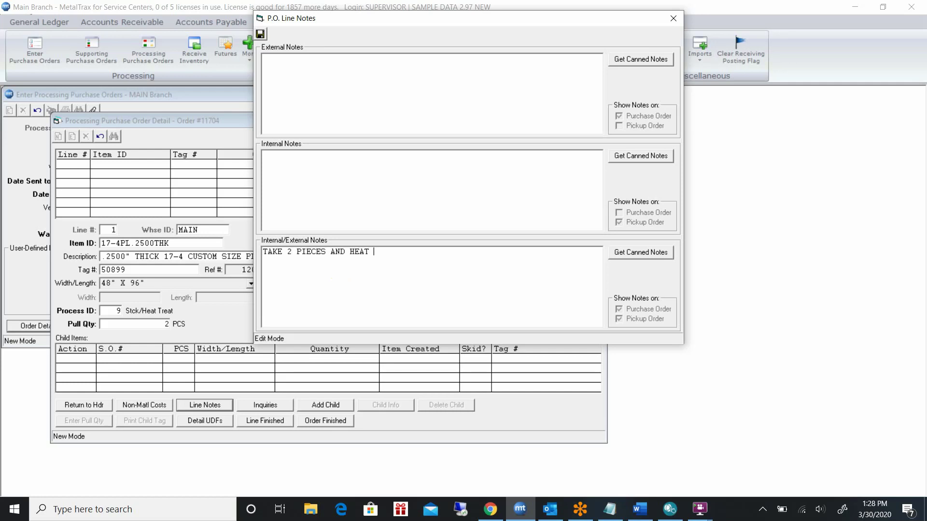
text(TREAT AND RETURN ON)
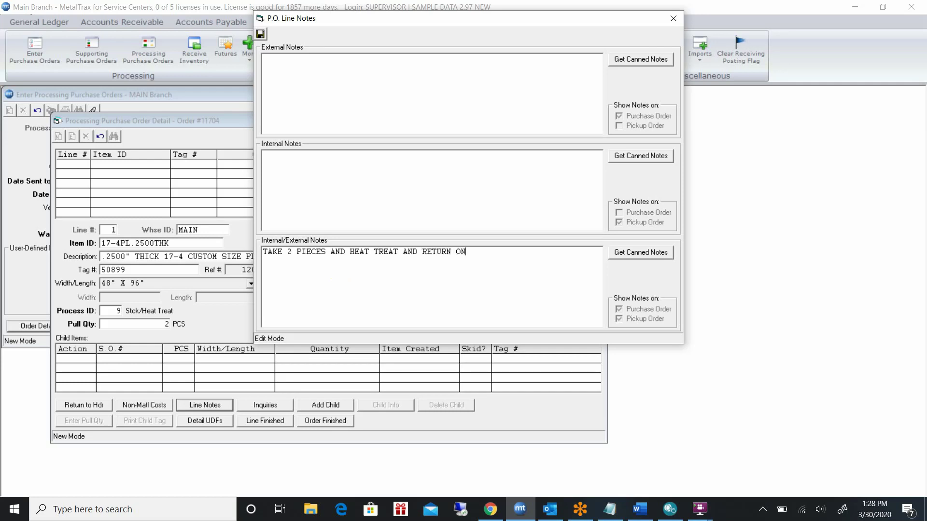
text(CE COMPLETED)
click(260, 34)
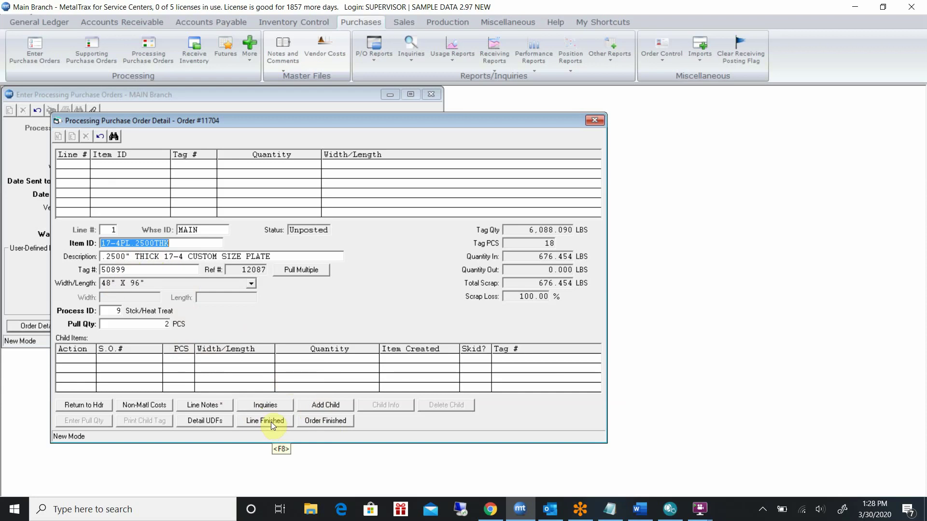
Finish line 1 and the order, then preview the Processing Purchase Order form
click(262, 424)
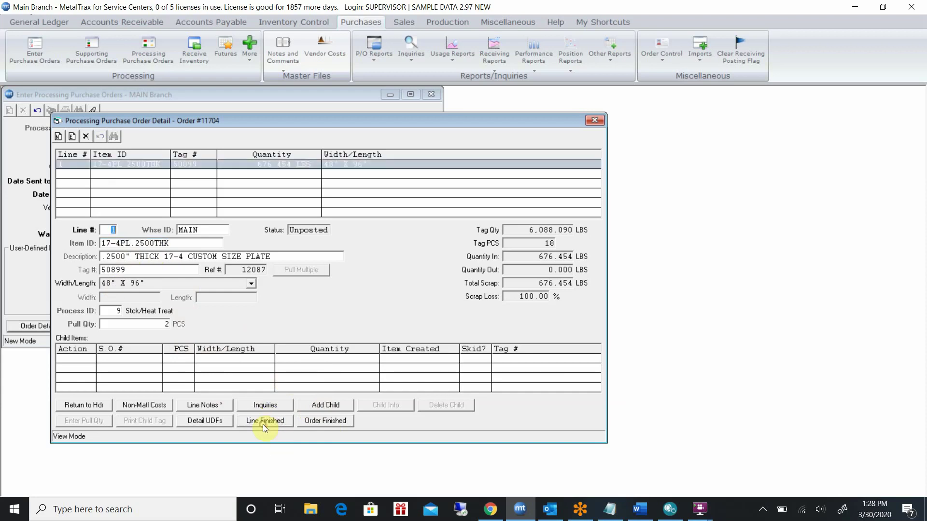
click(322, 424)
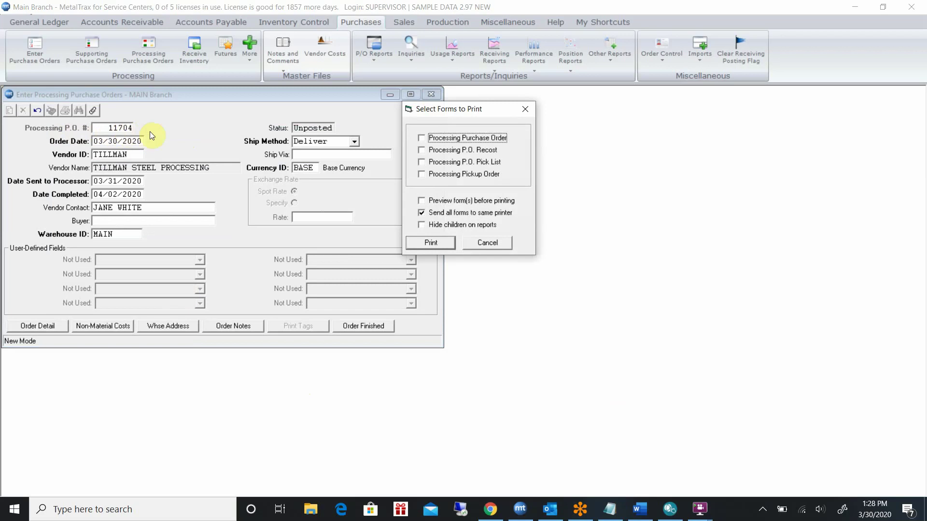
click(422, 137)
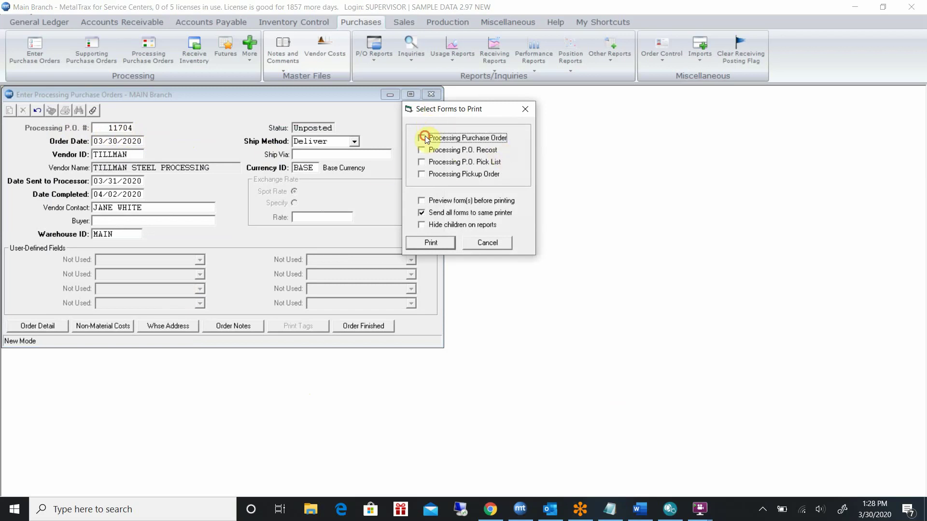
click(424, 202)
click(432, 242)
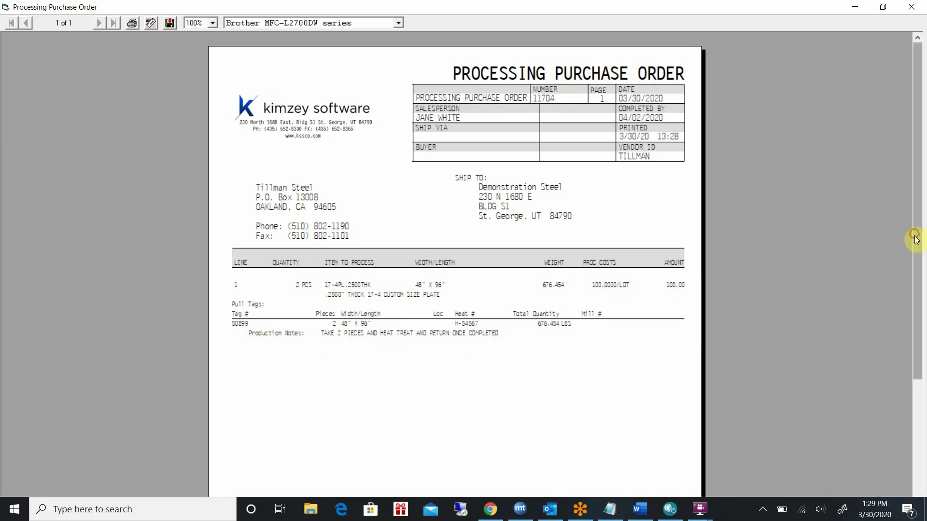
Close the purchase order print preview
drag(913, 242, 917, 164)
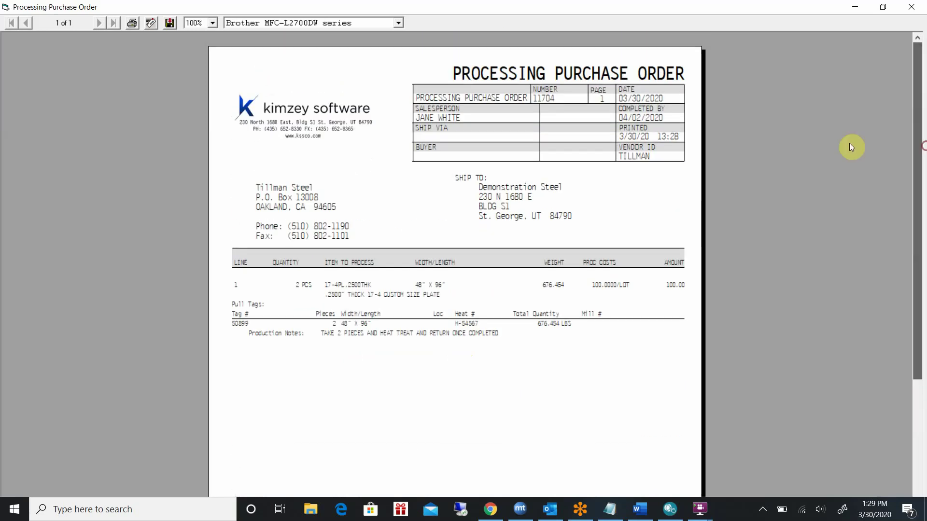
click(913, 11)
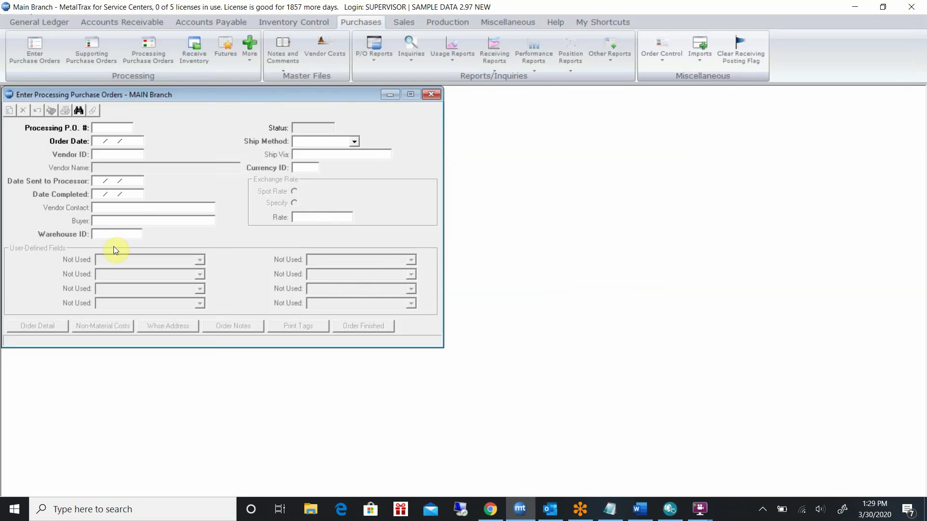
Reload PO 11704 and start a Restock child item for parent tag 50899
text(11704)
key(Return)
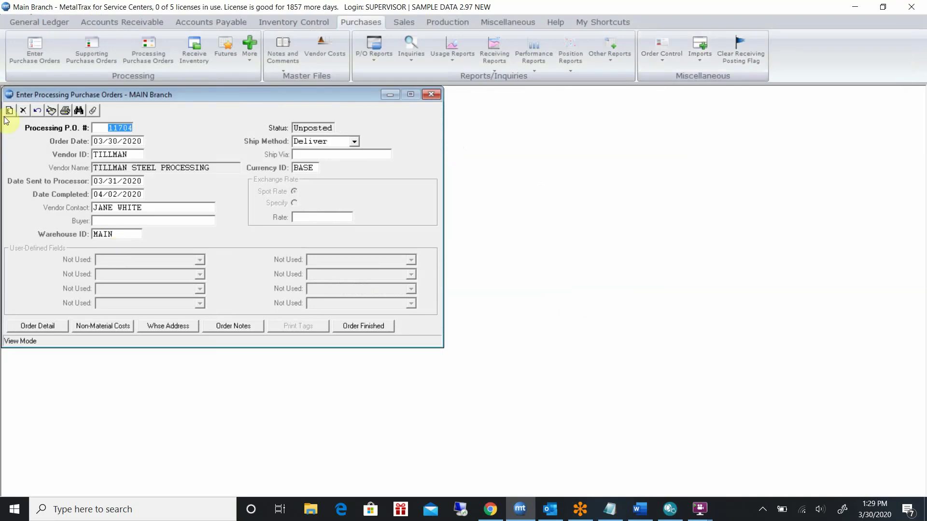
click(37, 329)
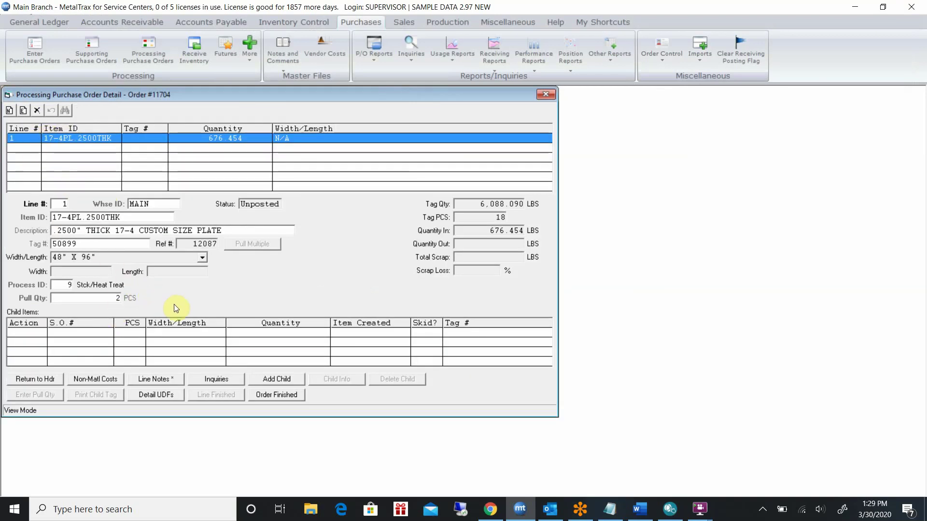
click(294, 380)
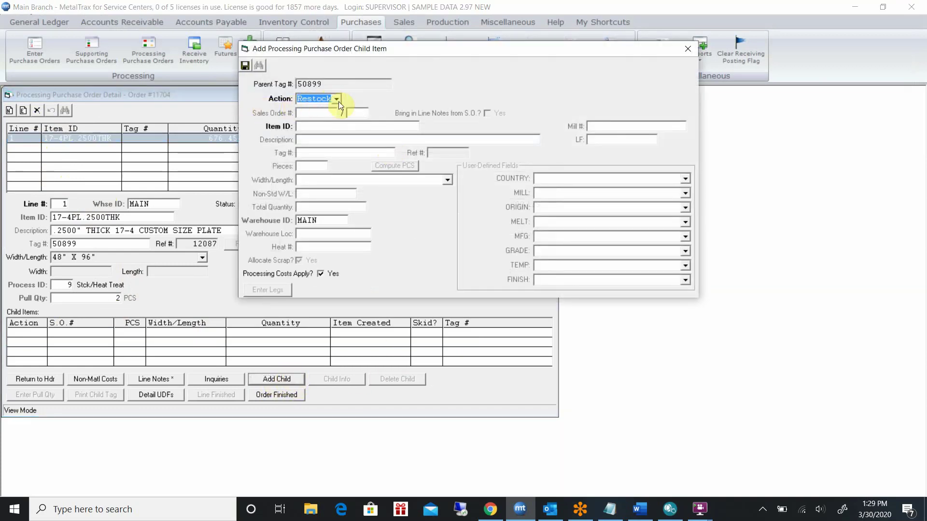
Change the child item to 17-4PL.2500HT, the heat-treated .2500" 17-4 plate
click(315, 128)
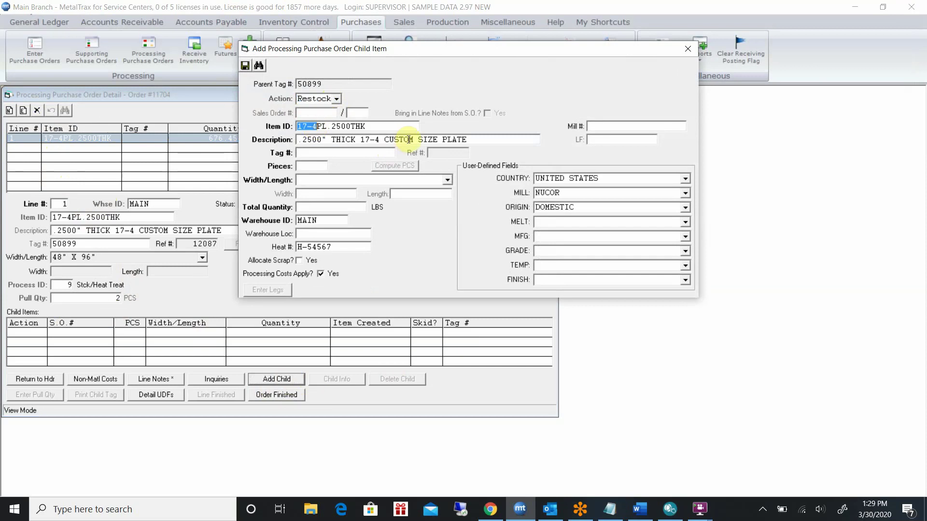
click(373, 127)
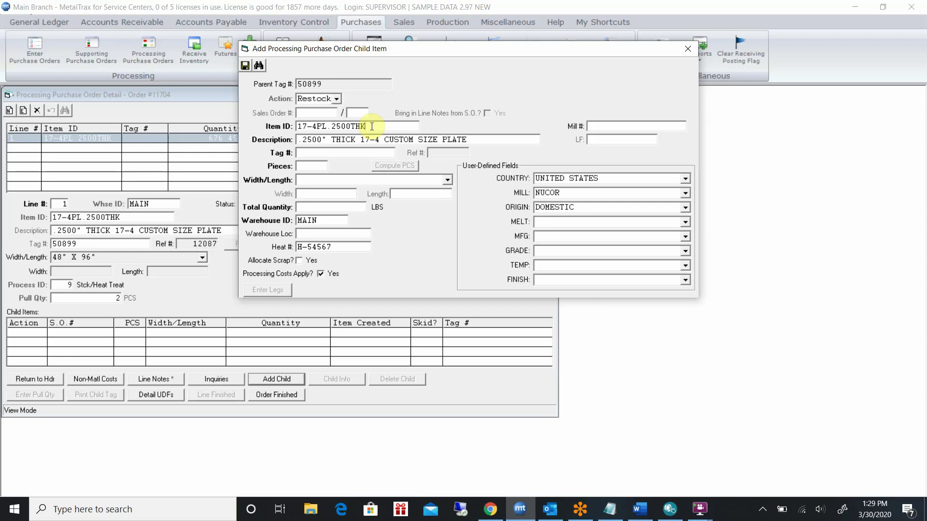
key(BackSpace)
key(BackSpace)
key(BackSpace)
key(Tab)
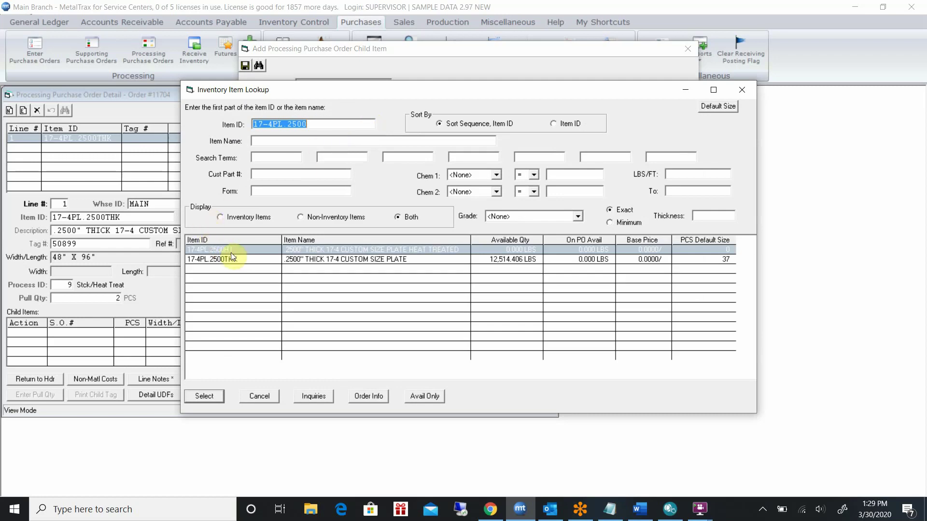
double_click(227, 250)
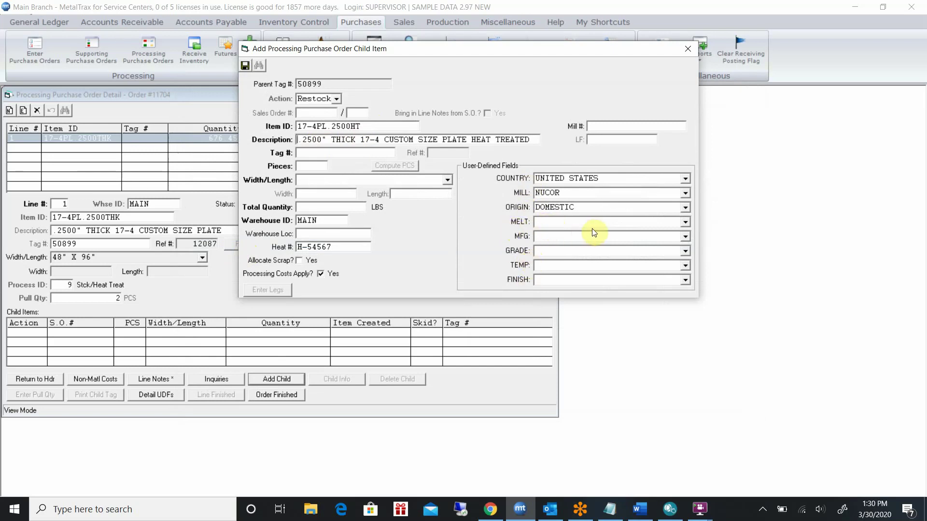
Save a Restock child, new tag 50903: 2 pieces of 17-4PL.2500HT at 48" X 96", 676.454 LBS
click(336, 154)
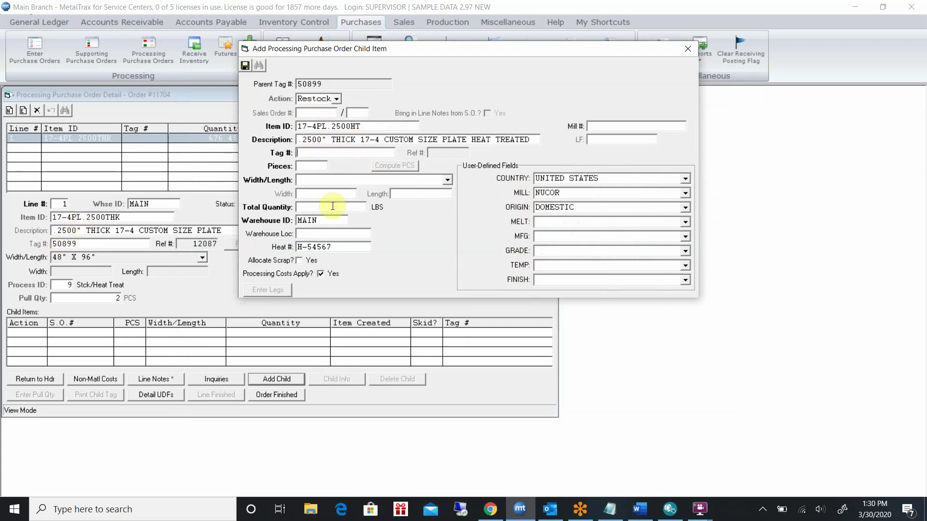
key(Return)
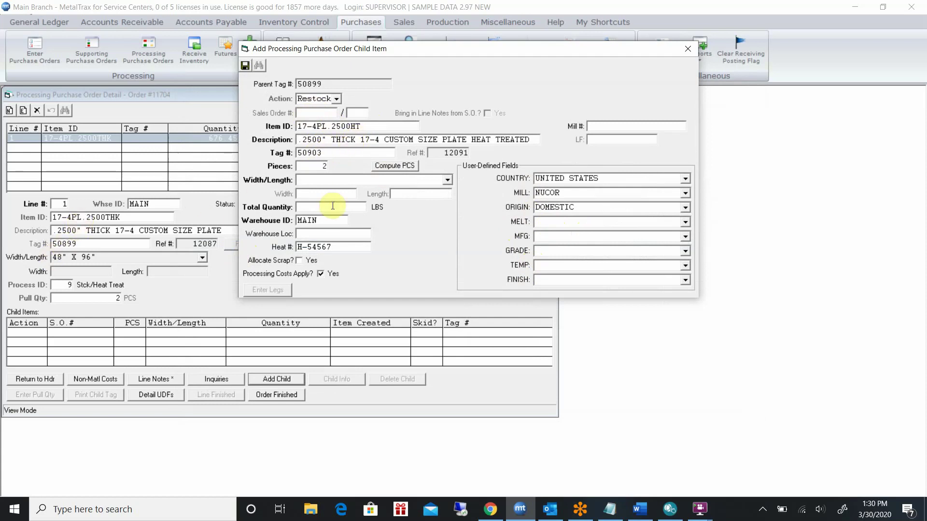
key(Return)
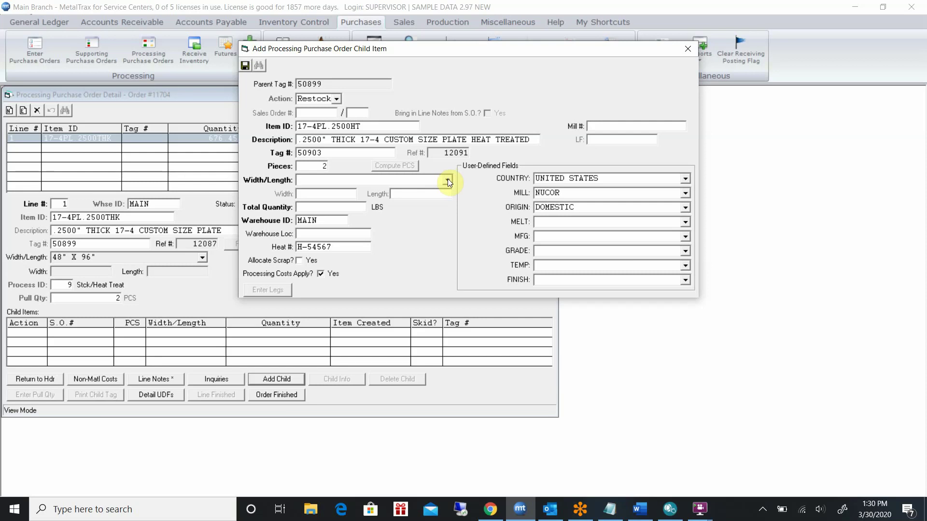
click(447, 179)
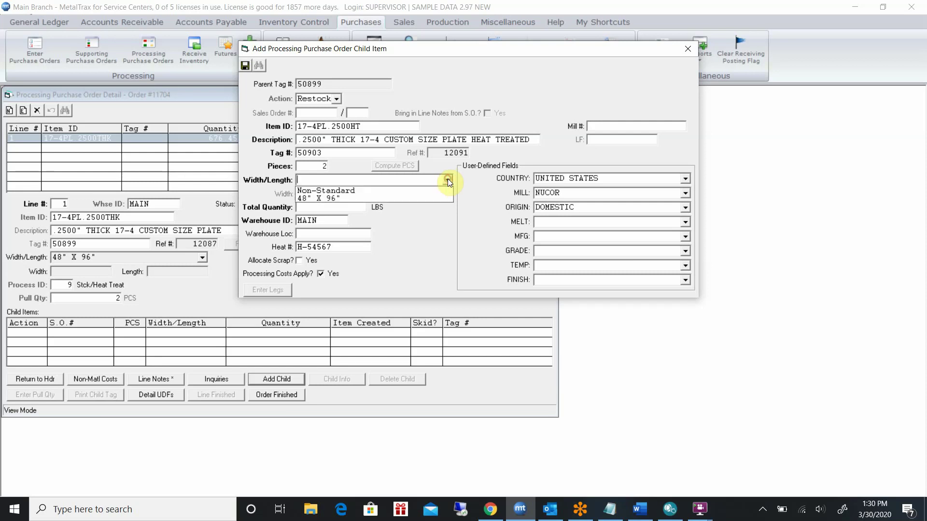
click(331, 198)
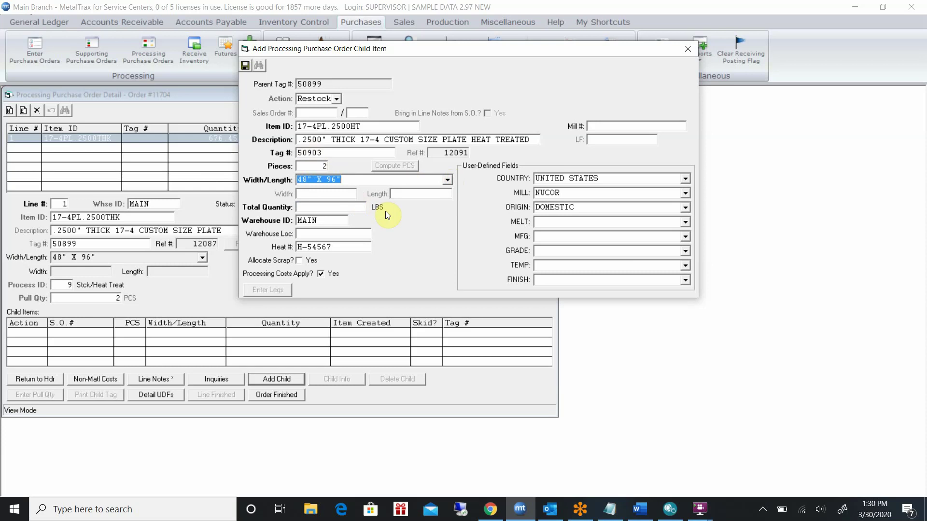
key(Tab)
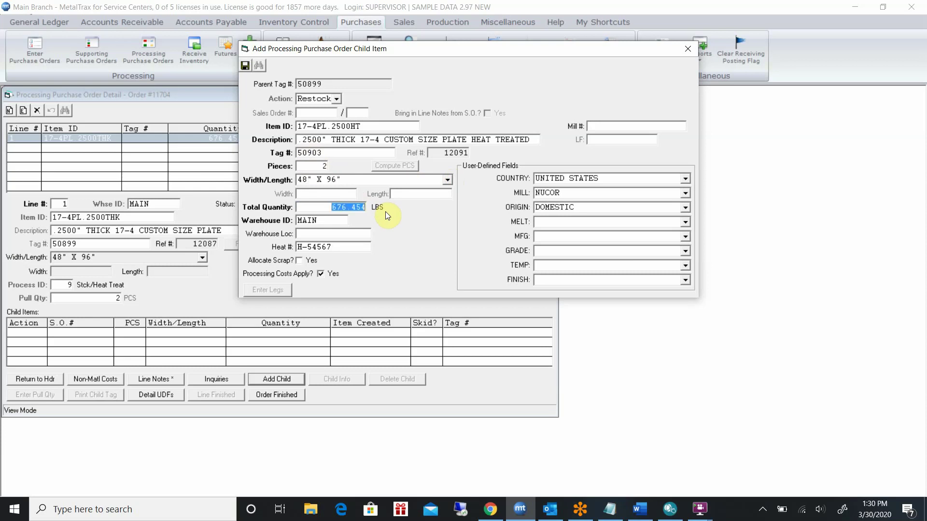
key(Tab)
key(Tab)
key(Tab)
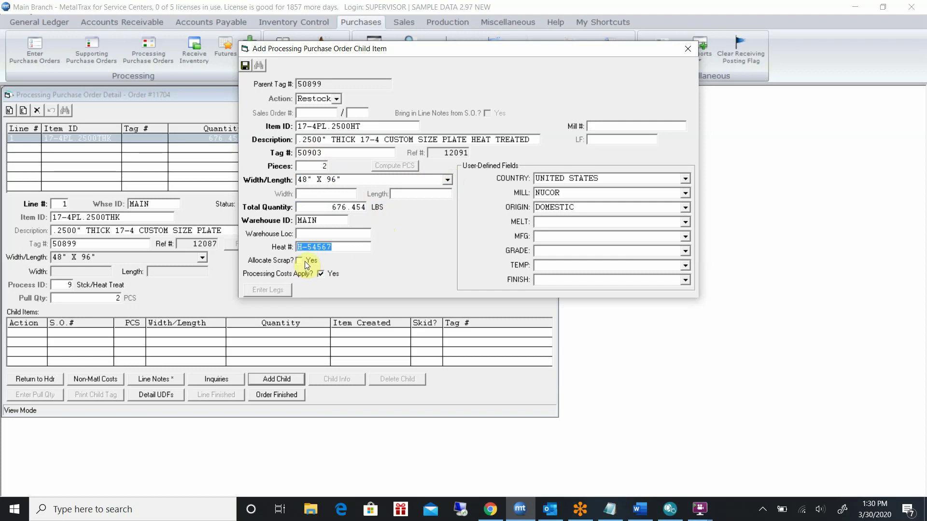
click(246, 65)
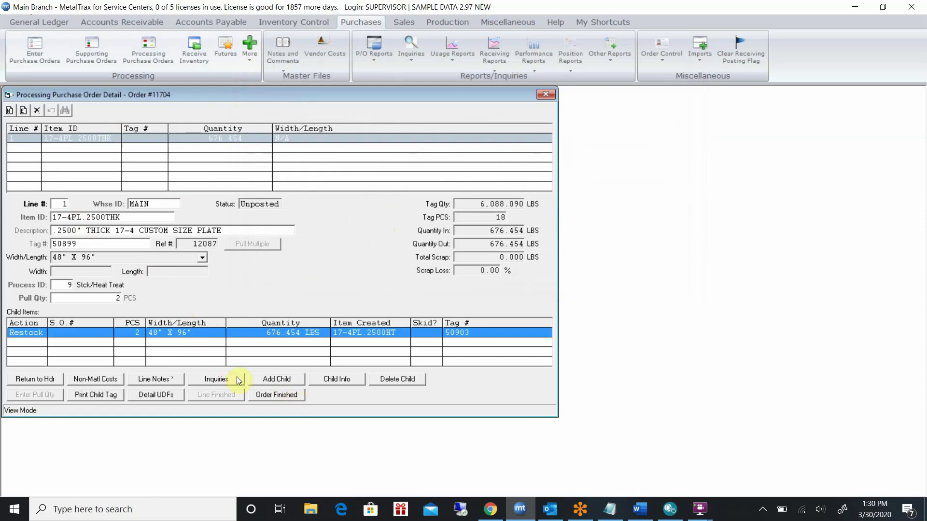
Close the order line details and reload purchase order 11704
click(279, 396)
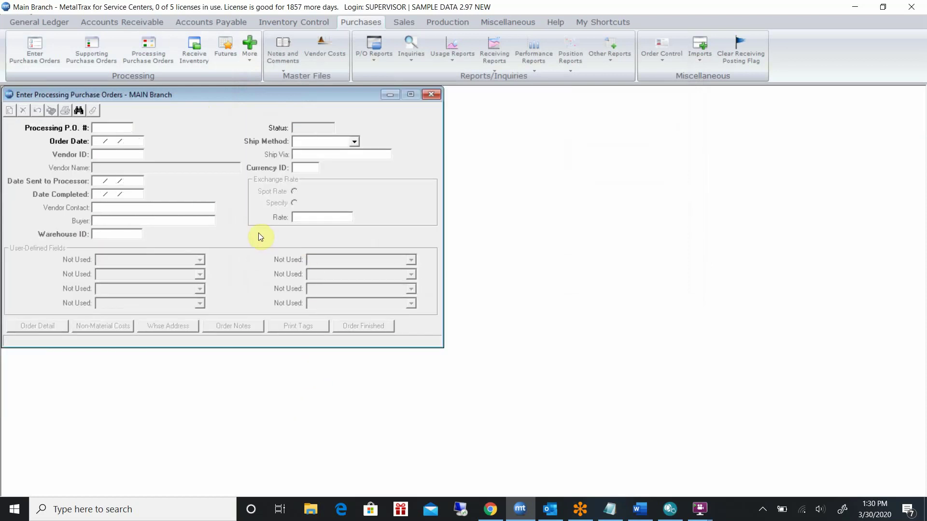
text(11704)
key(Return)
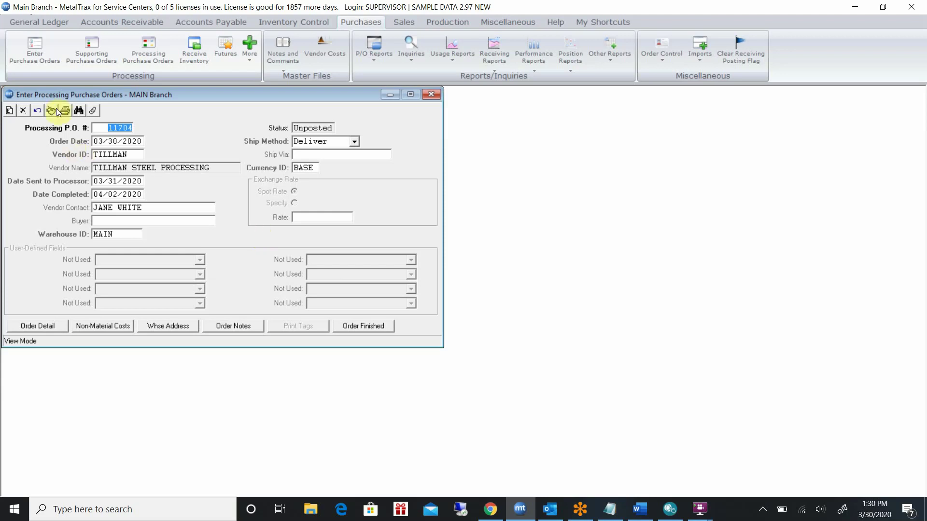
Preview the Processing Purchase Order and Processing P.O. Recost forms for PO 11704
click(65, 110)
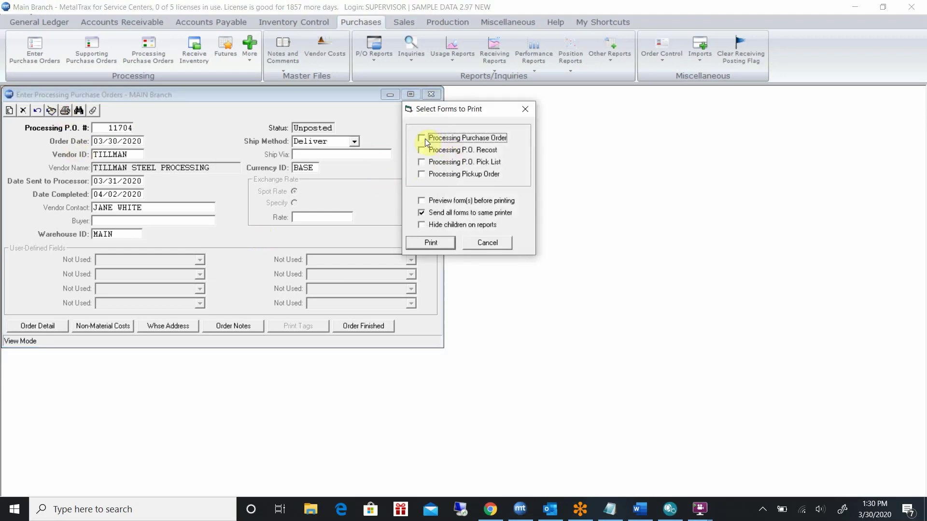
click(423, 138)
click(423, 151)
click(426, 202)
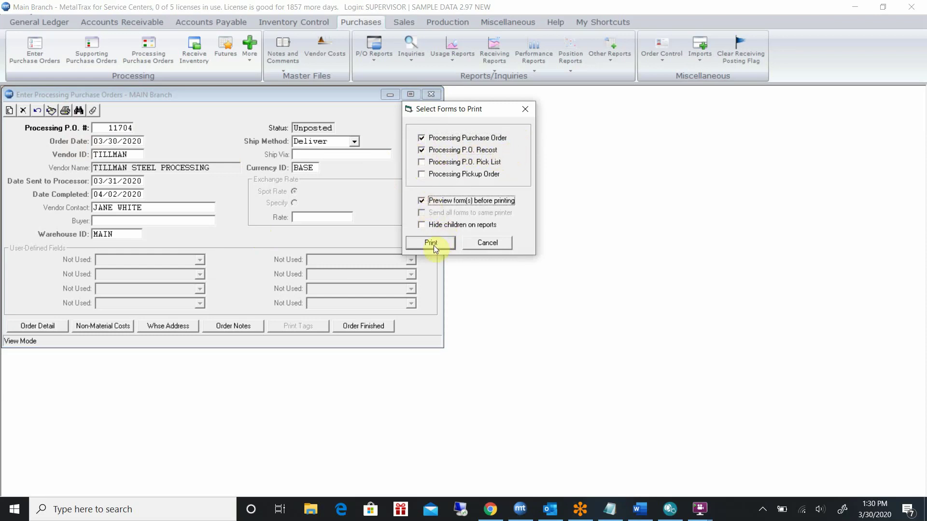
click(434, 246)
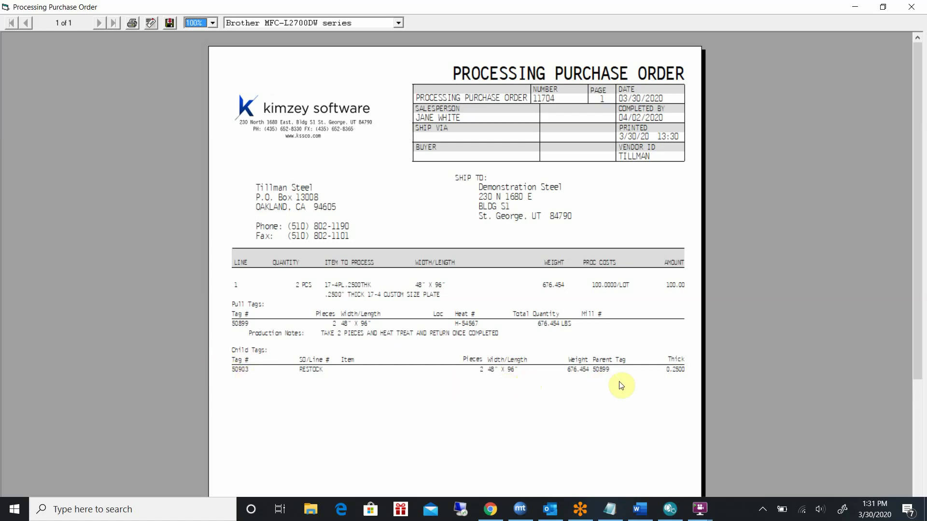
Scroll through the Processing Purchase Order and P.O. Recost previews, closing each afterward
click(918, 223)
mouse_move(918, 223)
mouse_down()
mouse_move(916, 378)
mouse_move(917, 232)
mouse_up()
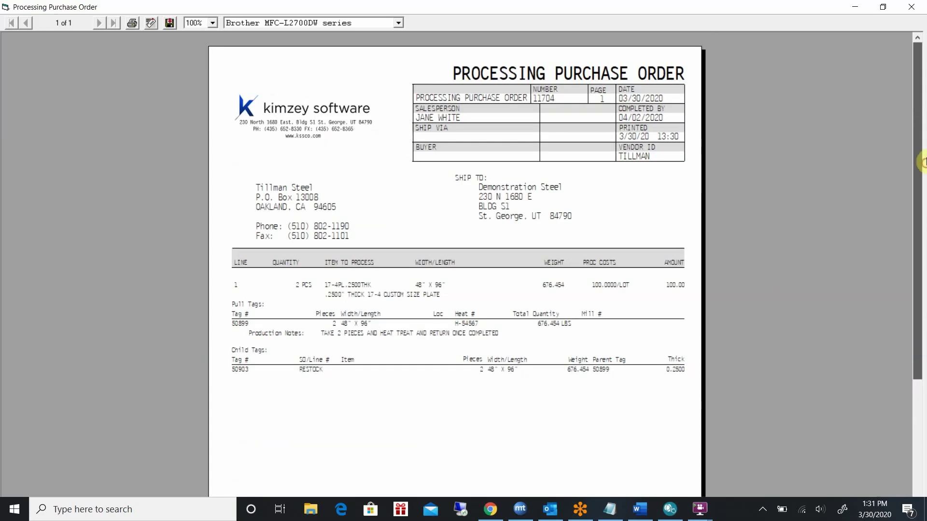
click(921, 8)
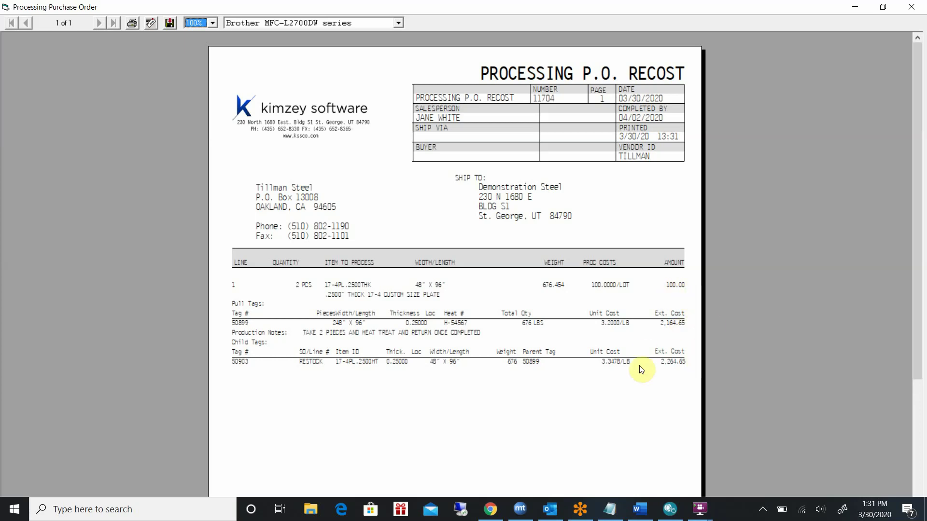
drag(914, 227, 918, 252)
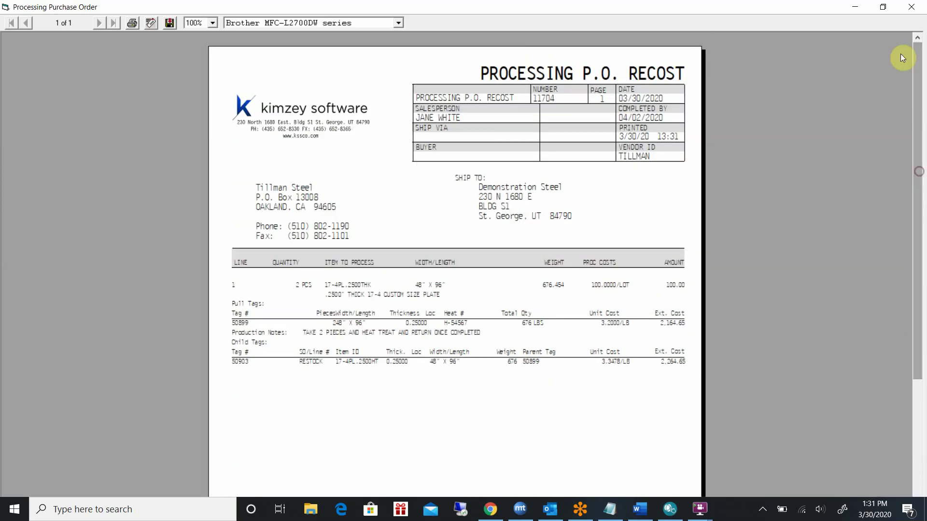
click(911, 7)
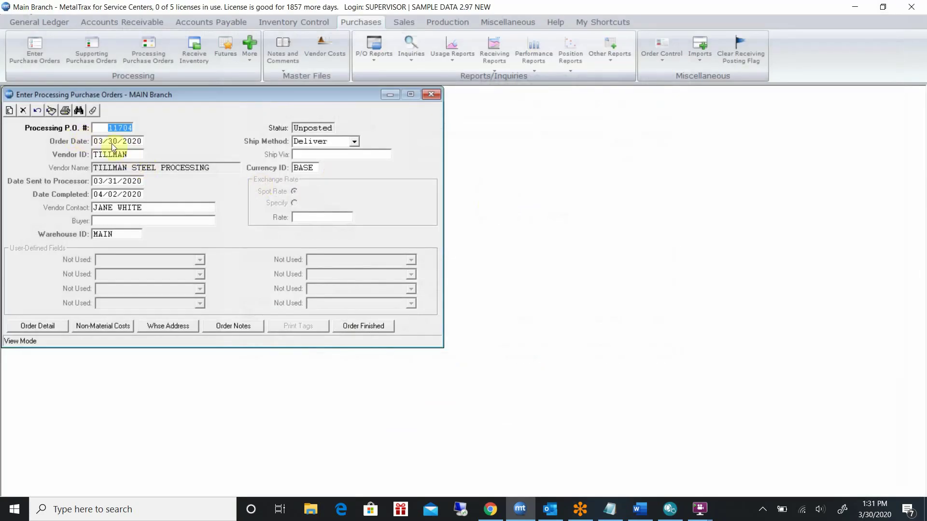
Post line 1 of PO 11704 without printing tags, then close the entry window
click(50, 111)
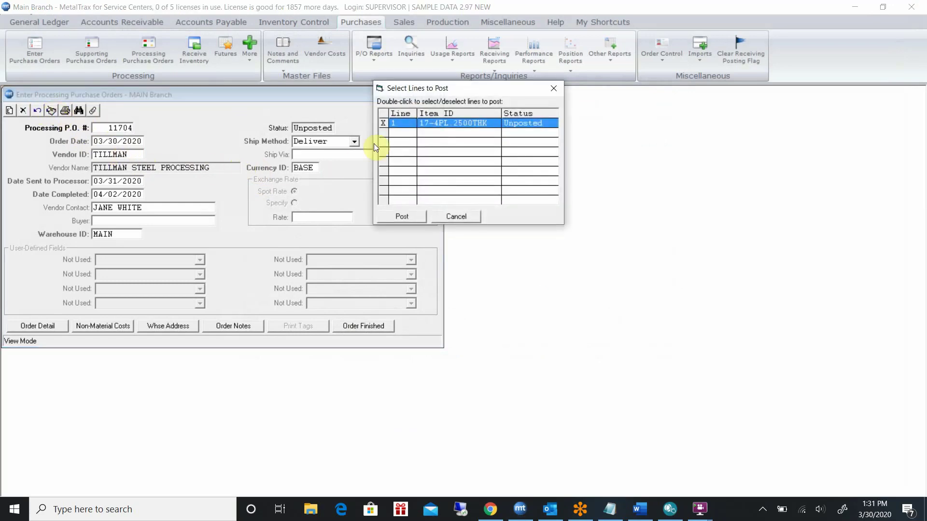
click(407, 215)
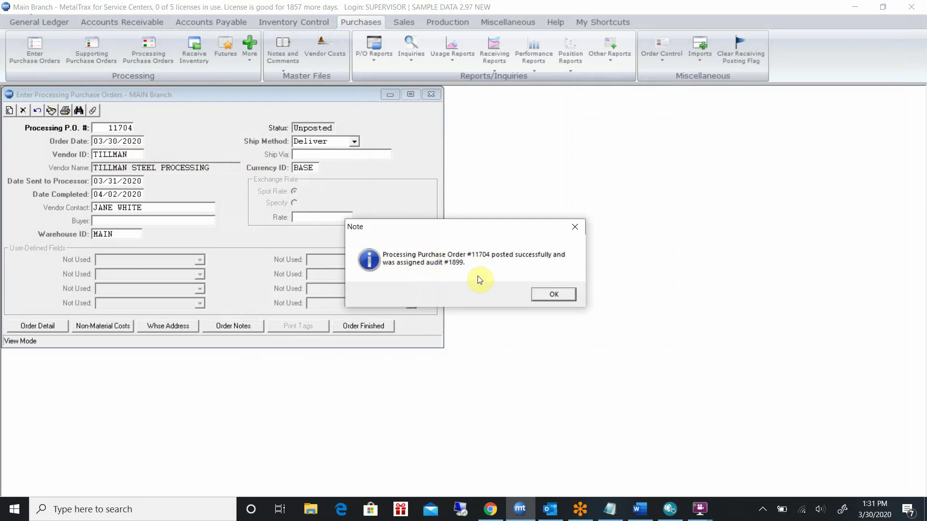
click(554, 295)
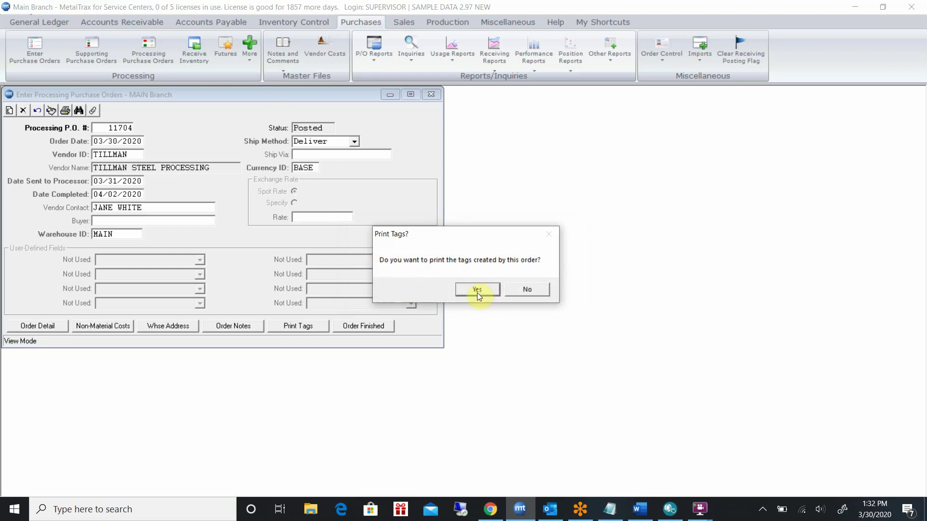
click(531, 291)
click(430, 94)
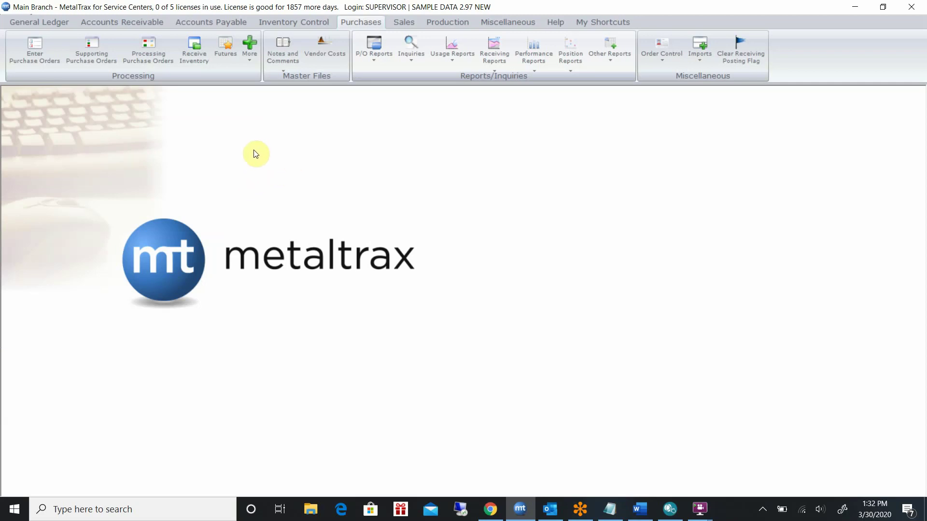
Look up 17-4PL in Inventory Inquiry and open the detail for 17-4PL.2500HT
click(291, 23)
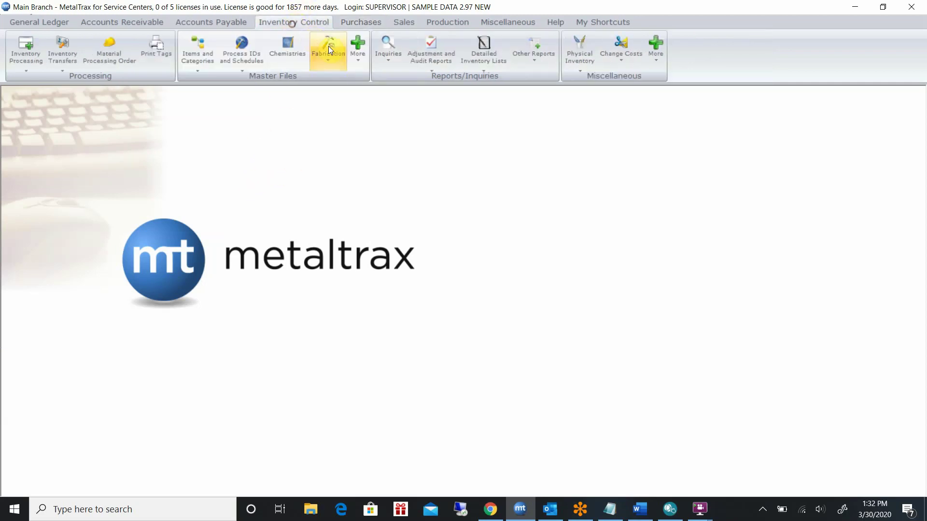
click(390, 51)
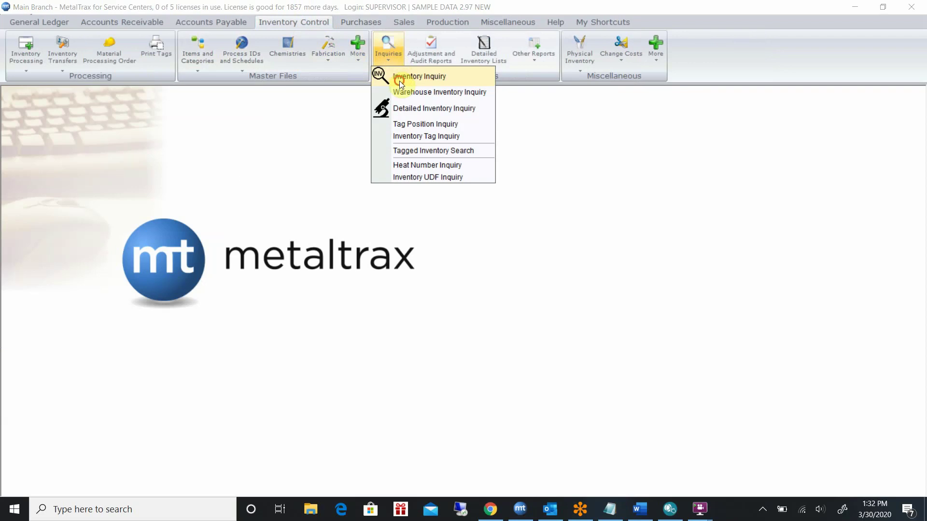
click(398, 80)
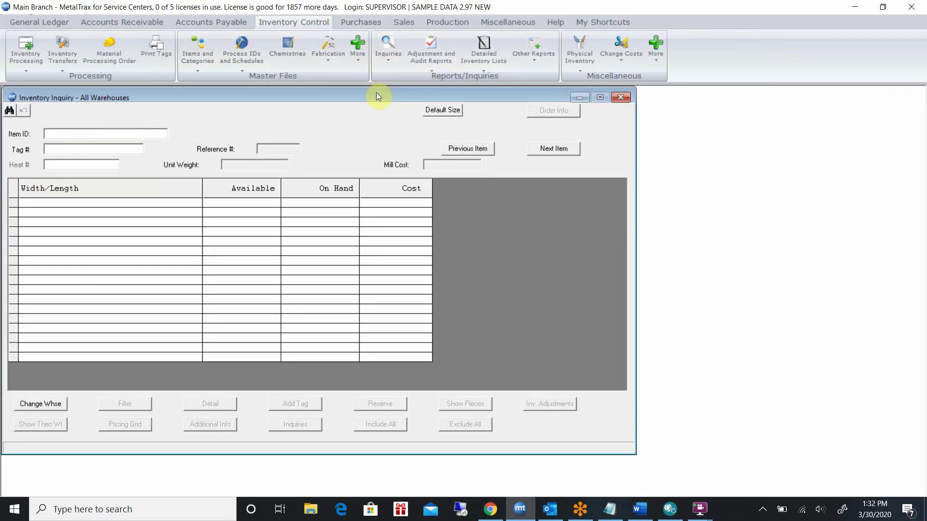
text(17-4PL)
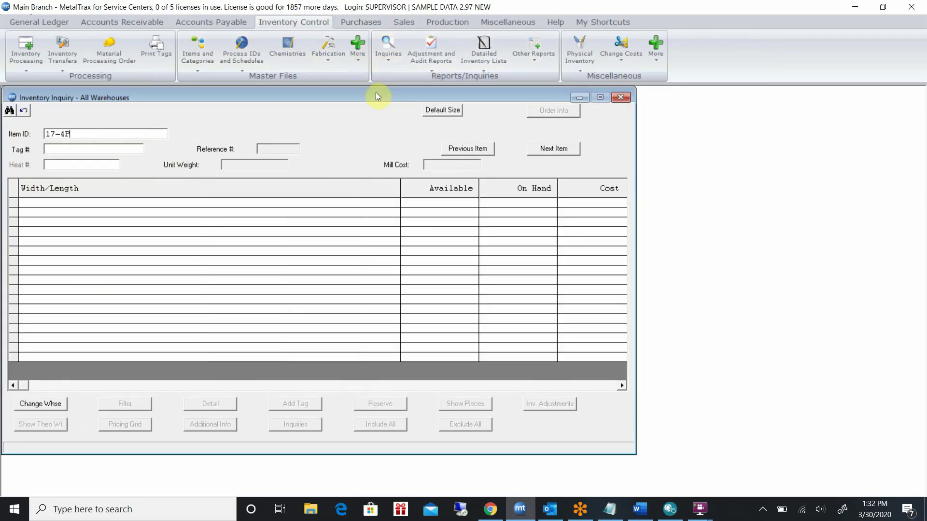
key(Return)
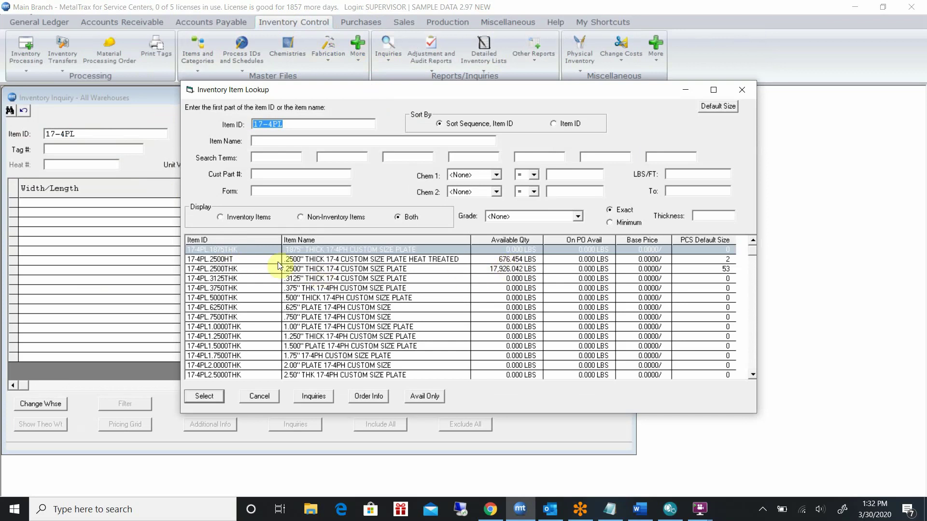
double_click(248, 265)
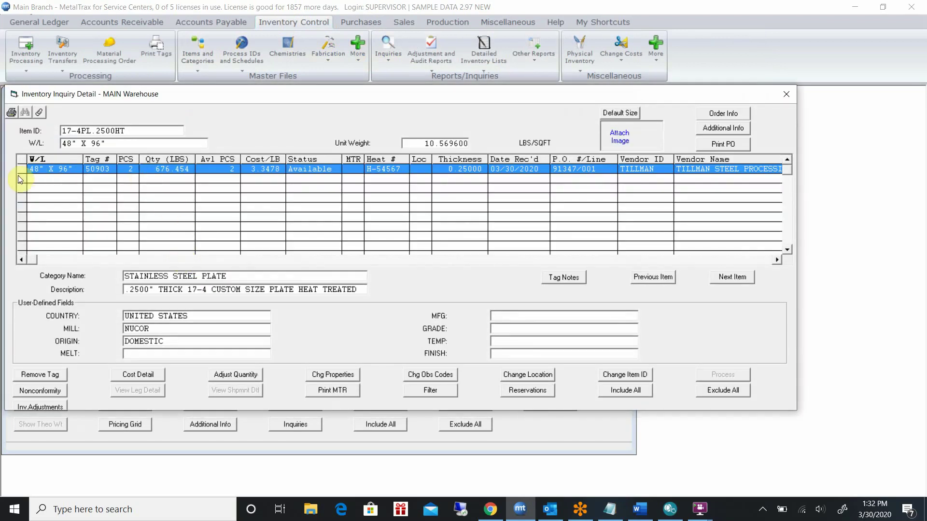
Review the material cost breakdown for tag 50903, then close the cost and tag details
click(261, 175)
click(144, 378)
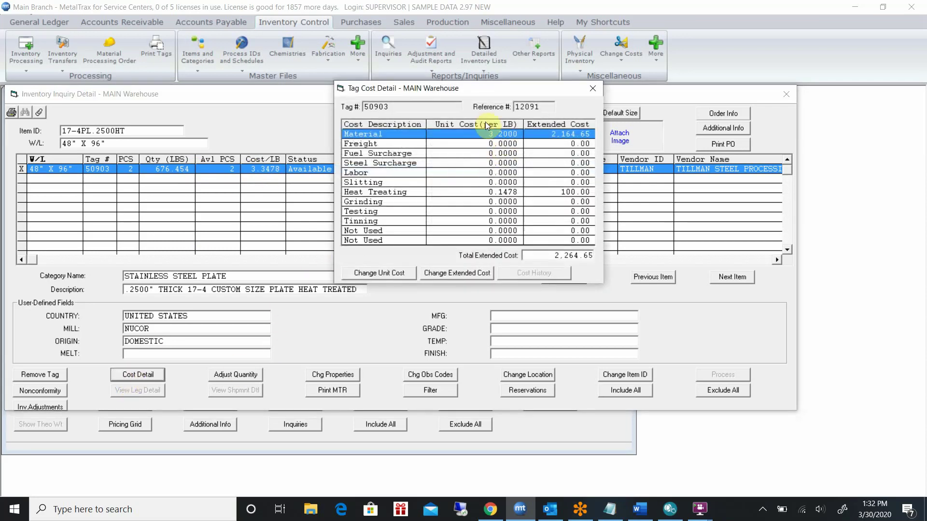
click(520, 140)
click(592, 90)
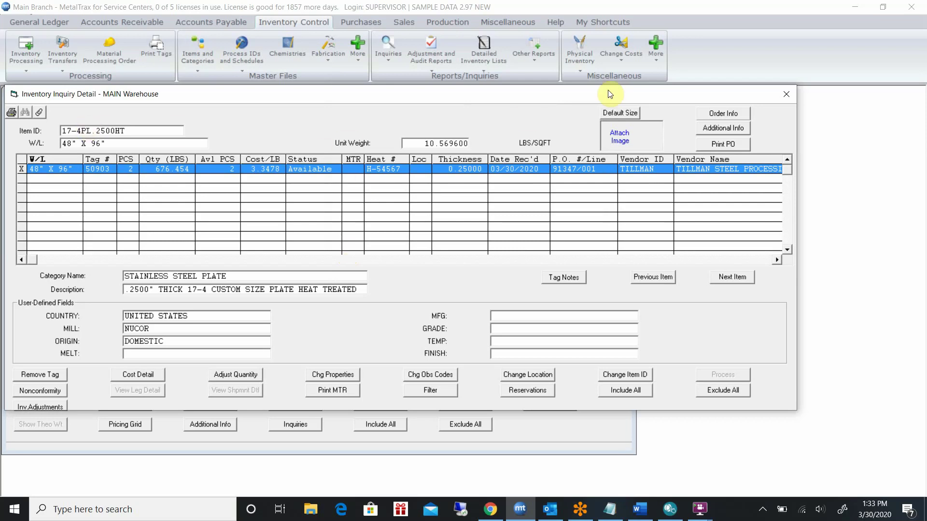
click(786, 94)
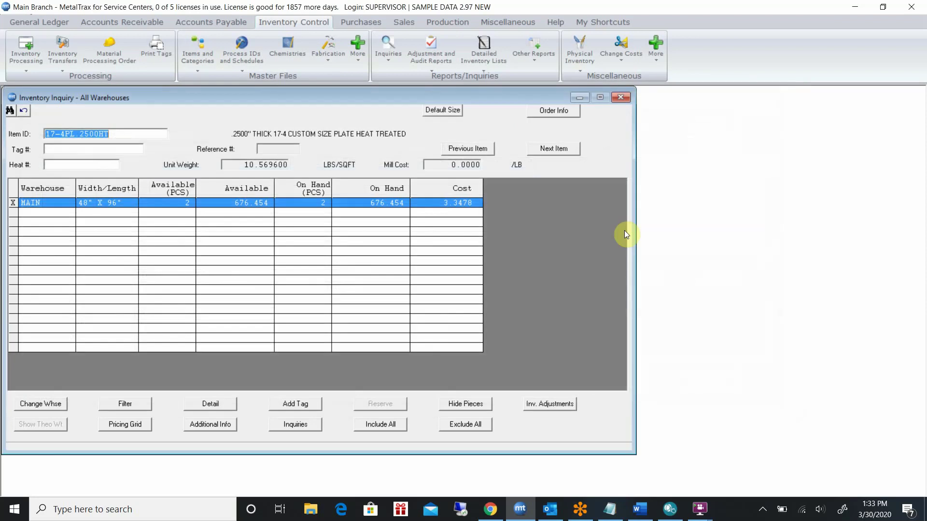